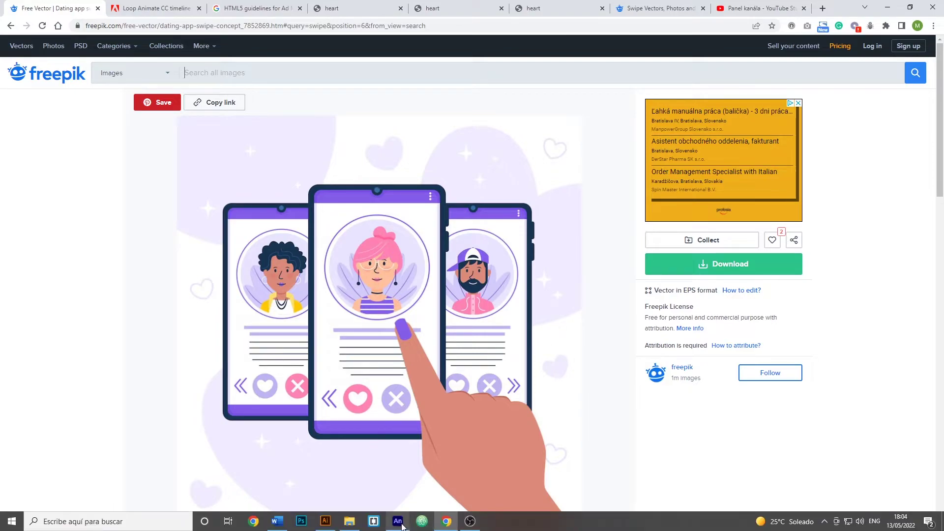
Switch to Animate and import swipe.ai from the illustrator folder onto the stage with all layers selected
{"action": "left_click", "coordinate": [400, 523]}
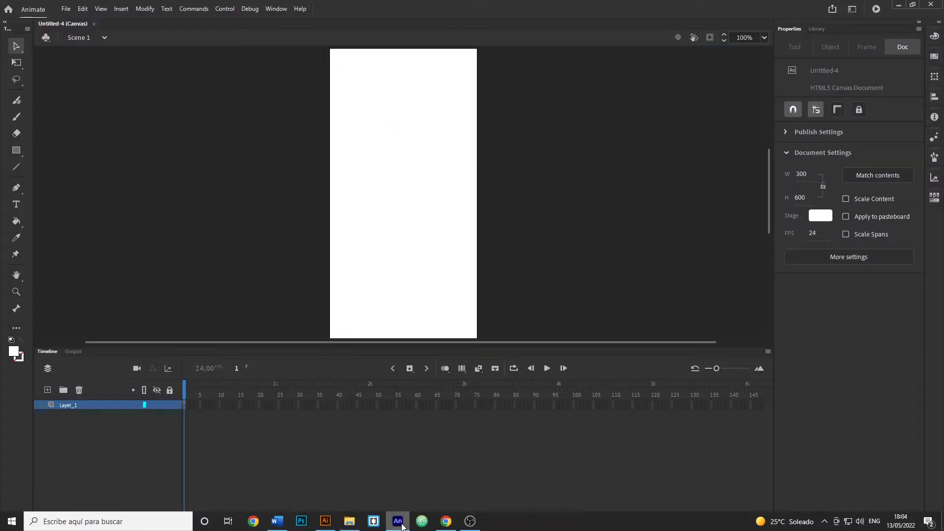
{"action": "left_click", "coordinate": [349, 522]}
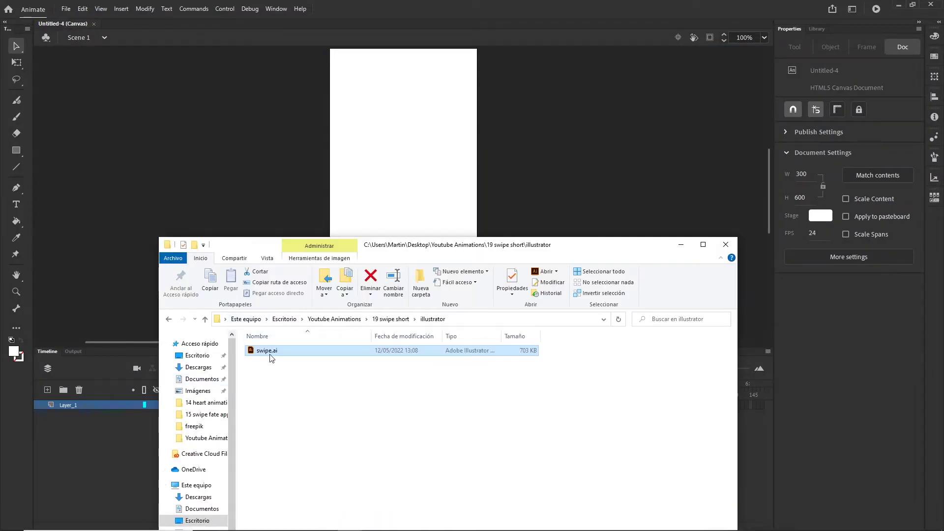
{"action": "left_click_drag", "start_coordinate": [270, 355], "coordinate": [401, 192]}
{"action": "left_click", "coordinate": [652, 191]}
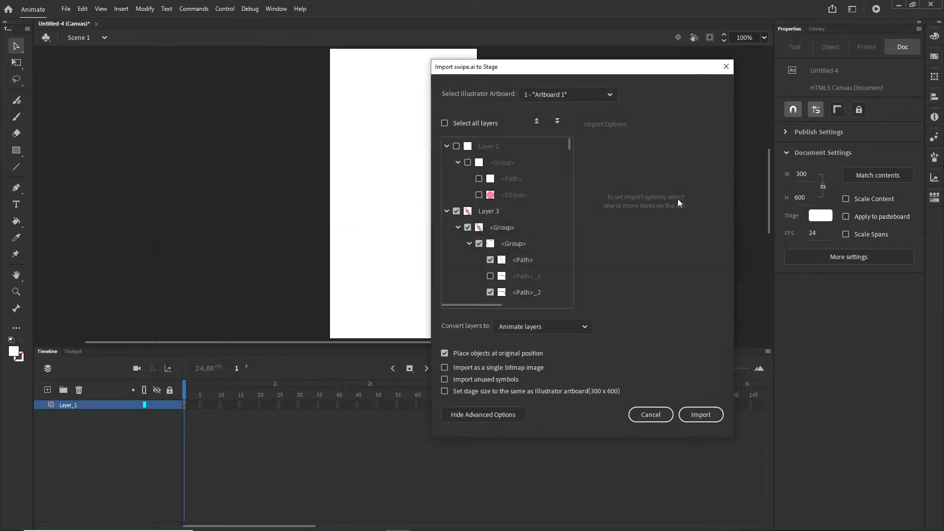
{"action": "left_click", "coordinate": [445, 123]}
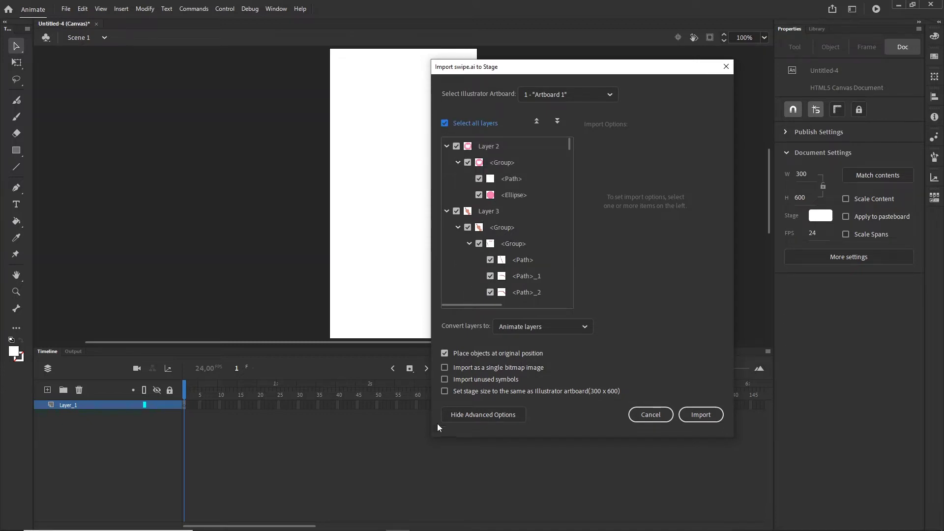
{"action": "left_click", "coordinate": [701, 414]}
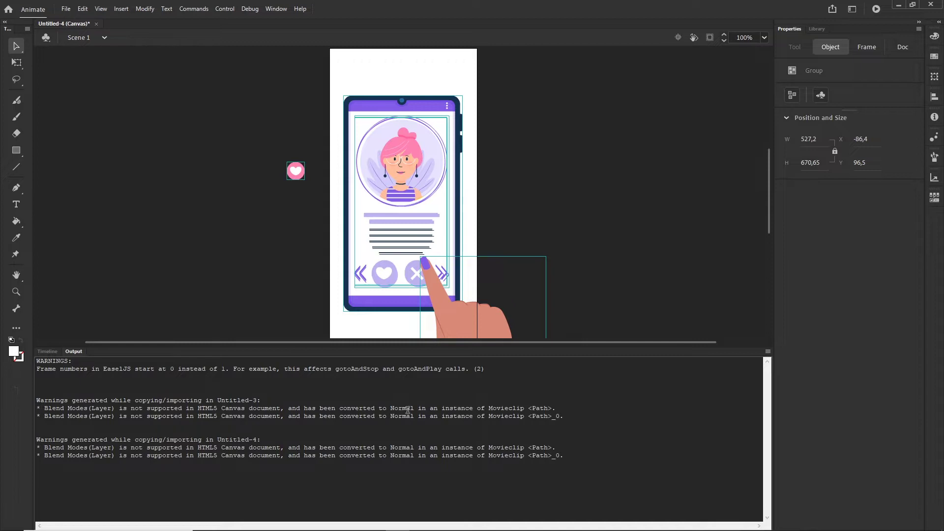
Bring back the timeline and hide Layer_2 through Layer_6, leaving only the phone artwork showing
{"action": "left_click", "coordinate": [47, 352]}
{"action": "left_click", "coordinate": [595, 224]}
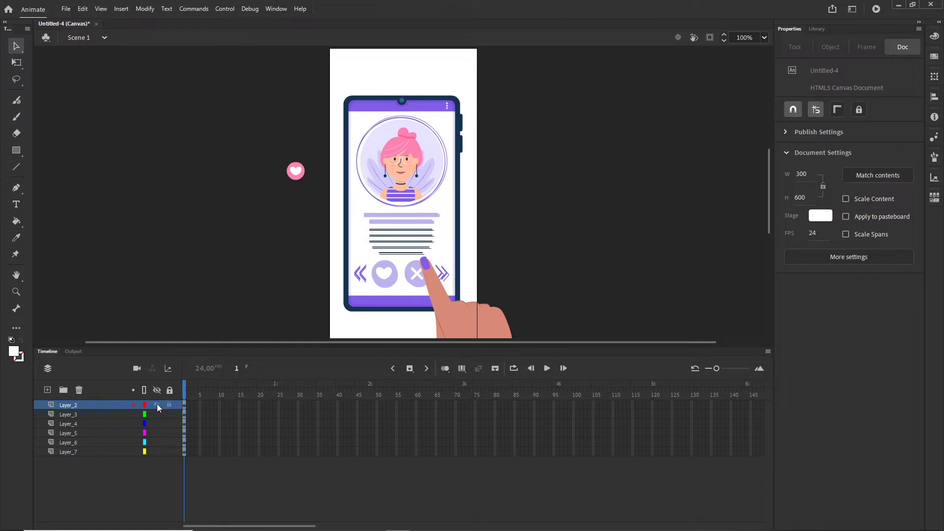
{"action": "left_click", "coordinate": [157, 442]}
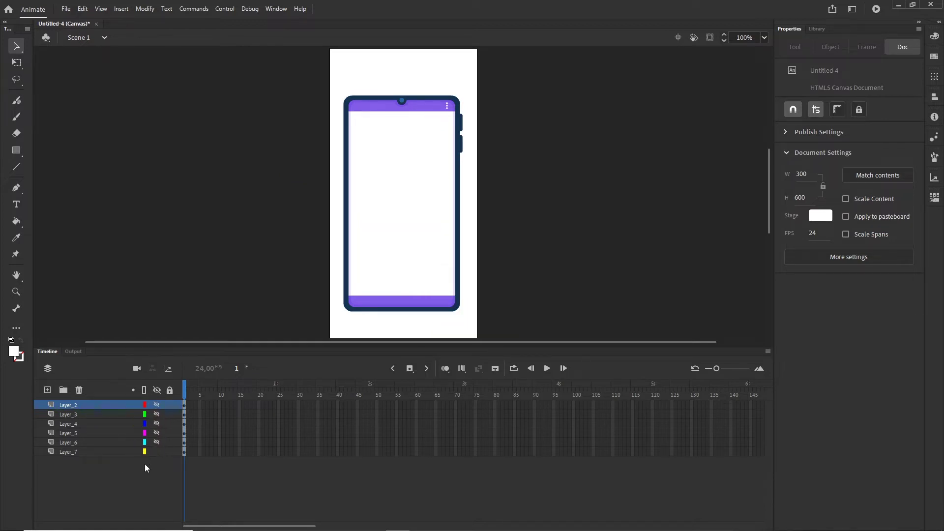
Rename Layer_7, which holds the phone artwork, as "phone"
{"action": "left_click", "coordinate": [102, 452]}
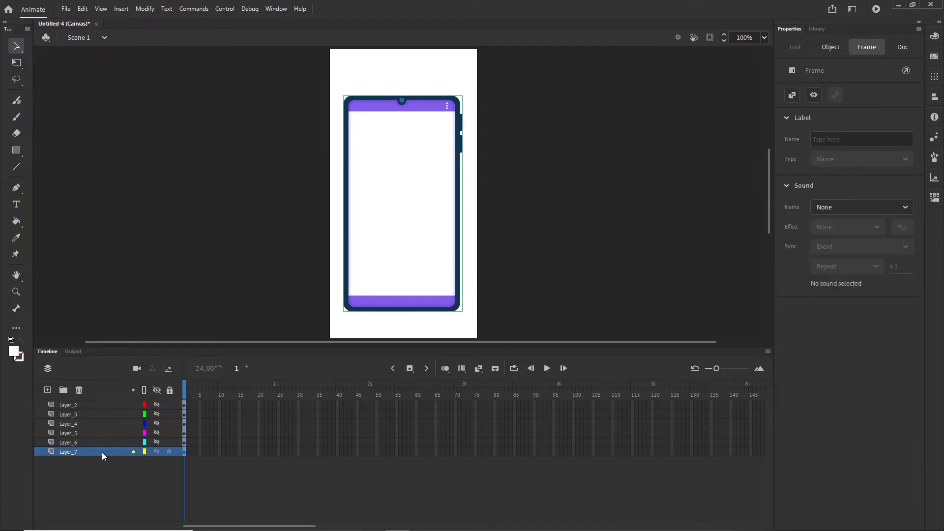
{"action": "double_click", "coordinate": [63, 452]}
{"action": "type", "text": "phone"}
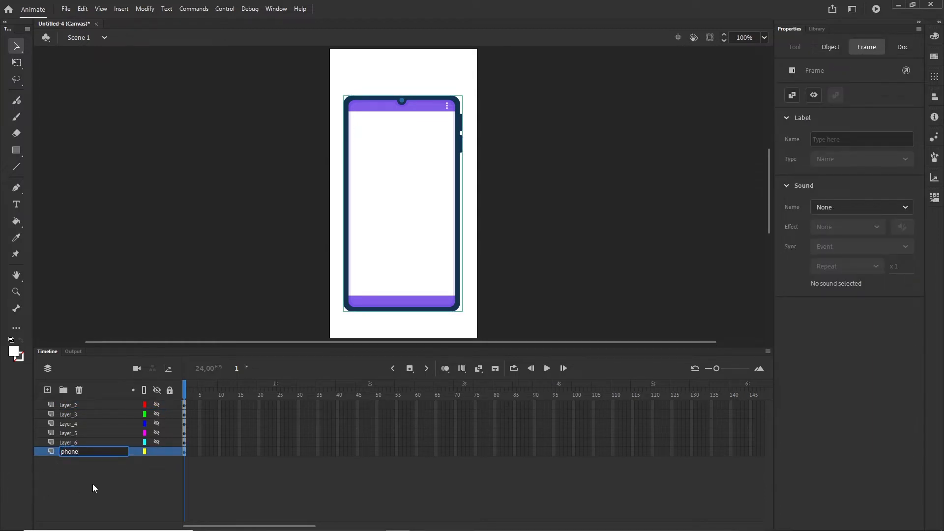
{"action": "left_click", "coordinate": [95, 488]}
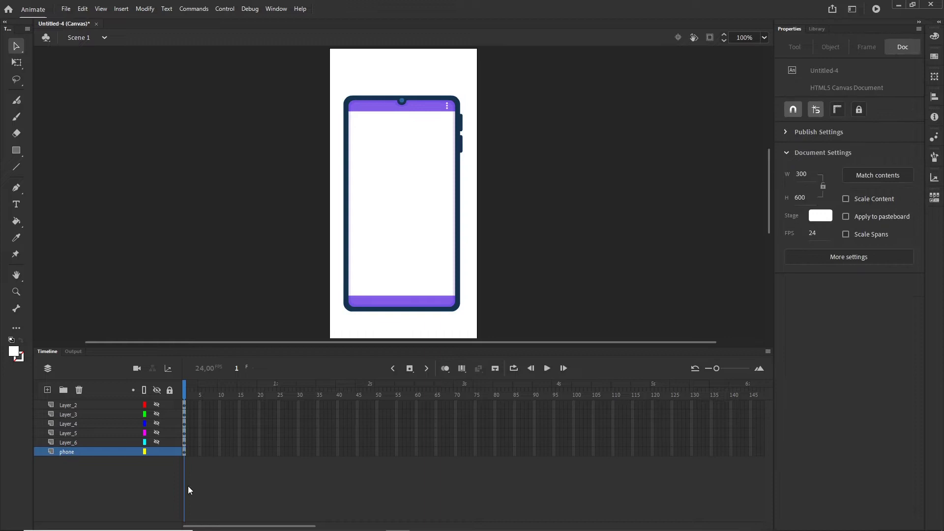
Show Layer_6 with the curly-haired profile and rename it "p1"
{"action": "left_click", "coordinate": [157, 442]}
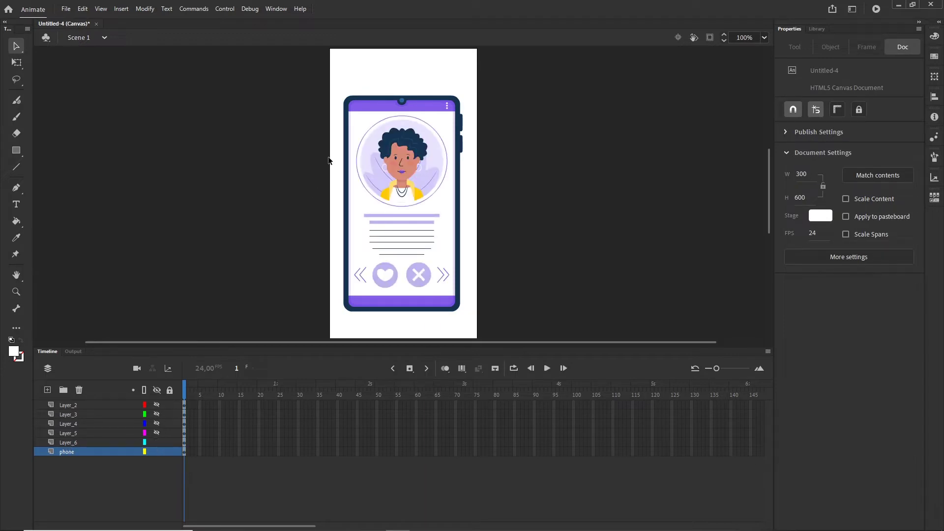
{"action": "left_click", "coordinate": [68, 442]}
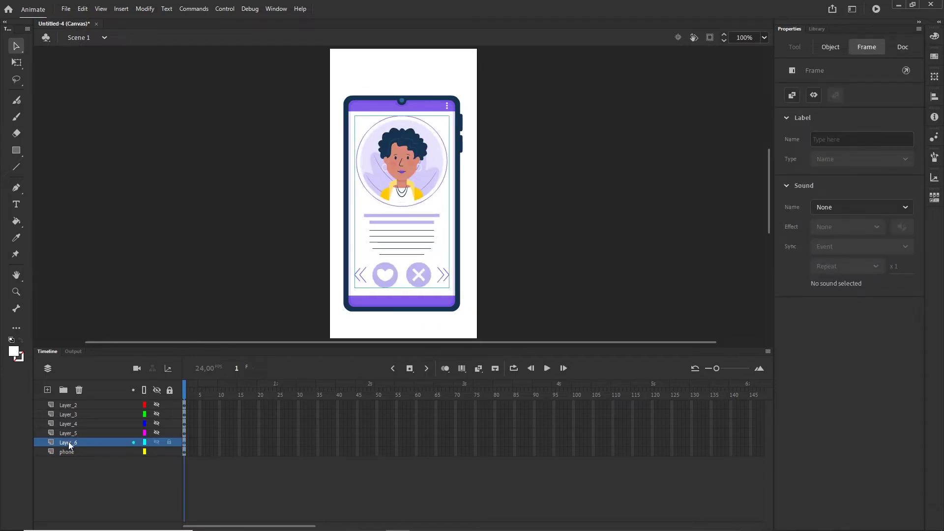
{"action": "double_click", "coordinate": [69, 443]}
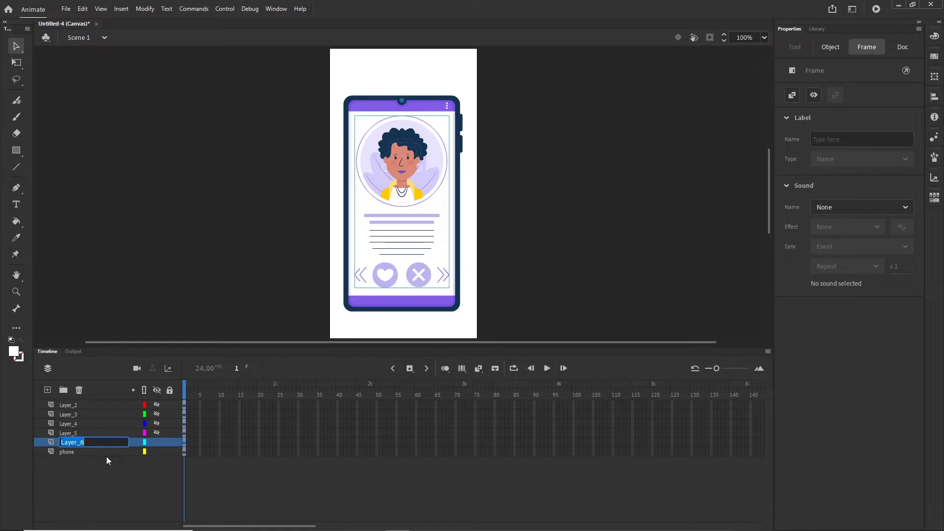
{"action": "type", "text": "p1"}
{"action": "key", "text": "Return"}
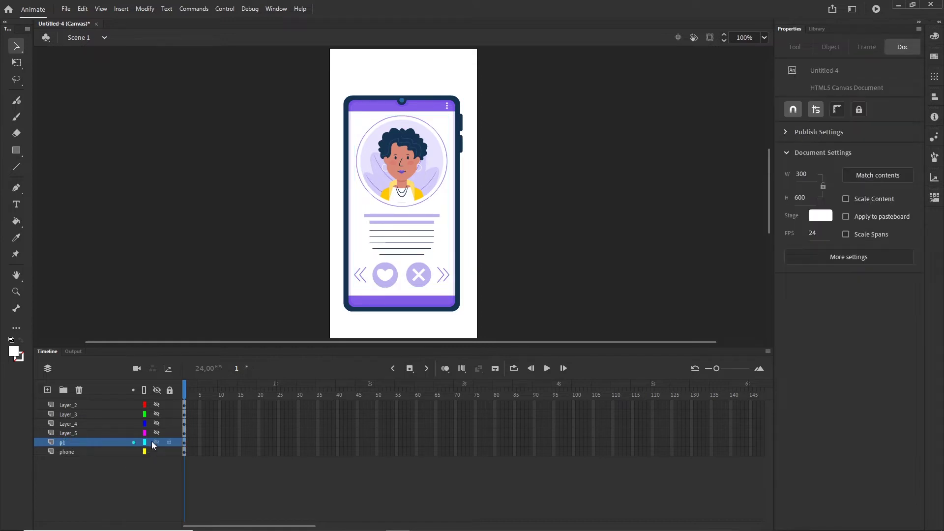
Hide p1, show Layer_5 with the bearded man's profile, and rename that layer "p2"
{"action": "left_click", "coordinate": [157, 442]}
{"action": "left_click", "coordinate": [157, 433]}
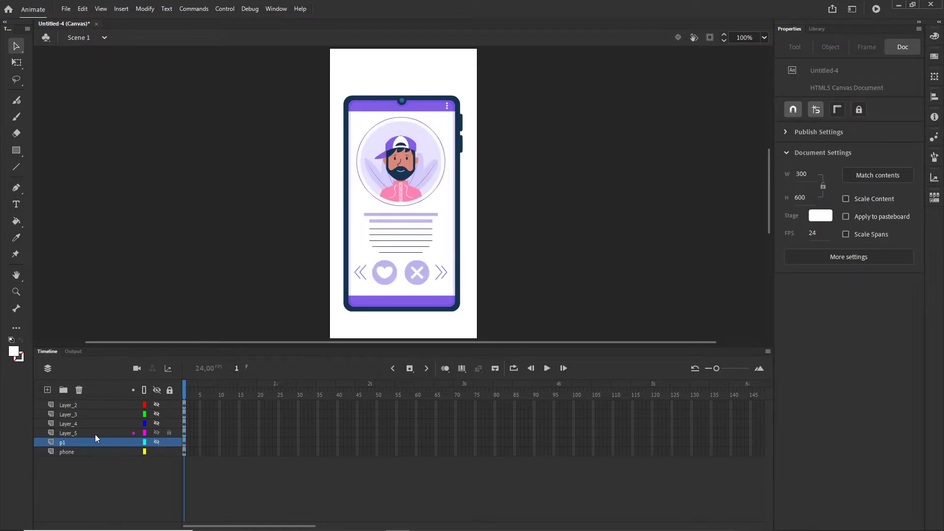
{"action": "left_click", "coordinate": [68, 433]}
{"action": "double_click", "coordinate": [69, 433]}
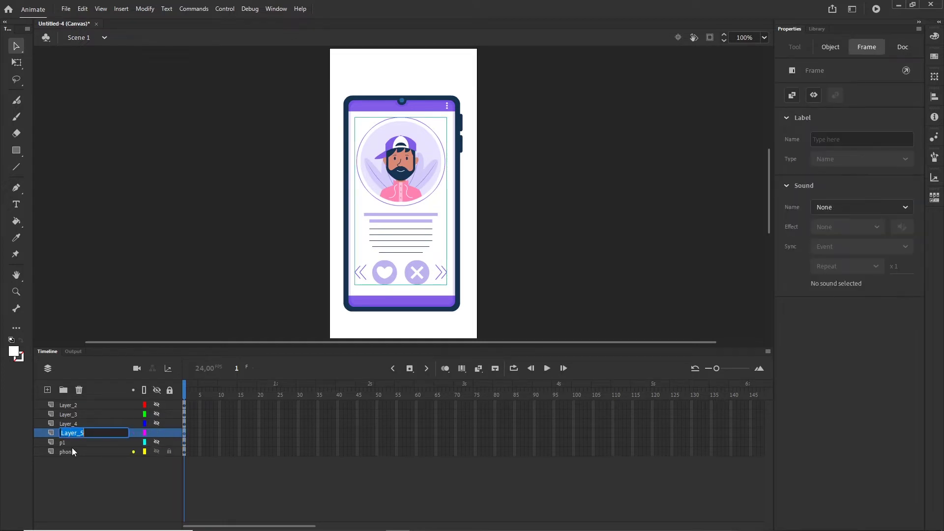
{"action": "key", "text": "Return"}
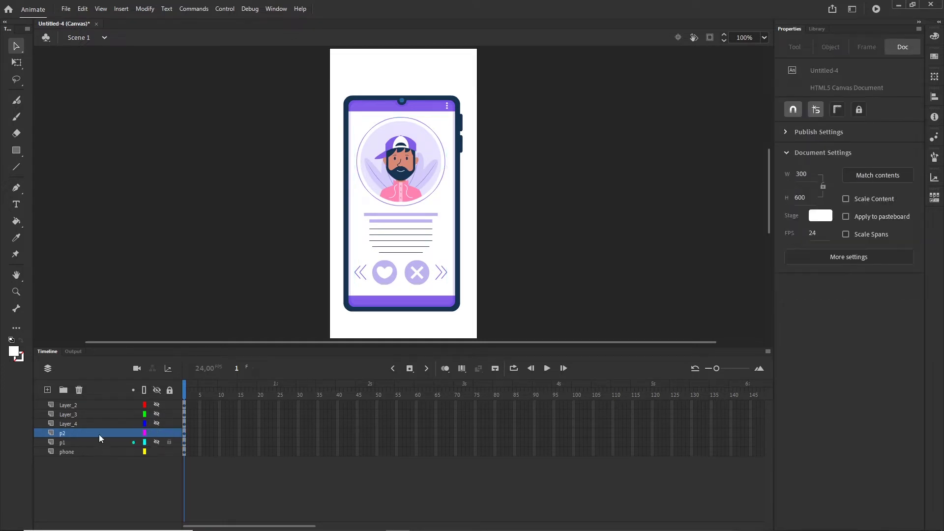
Hide p2, show Layer_4 with the pink-haired profile, and rename that layer "p3"
{"action": "left_click", "coordinate": [157, 432]}
{"action": "left_click", "coordinate": [157, 424]}
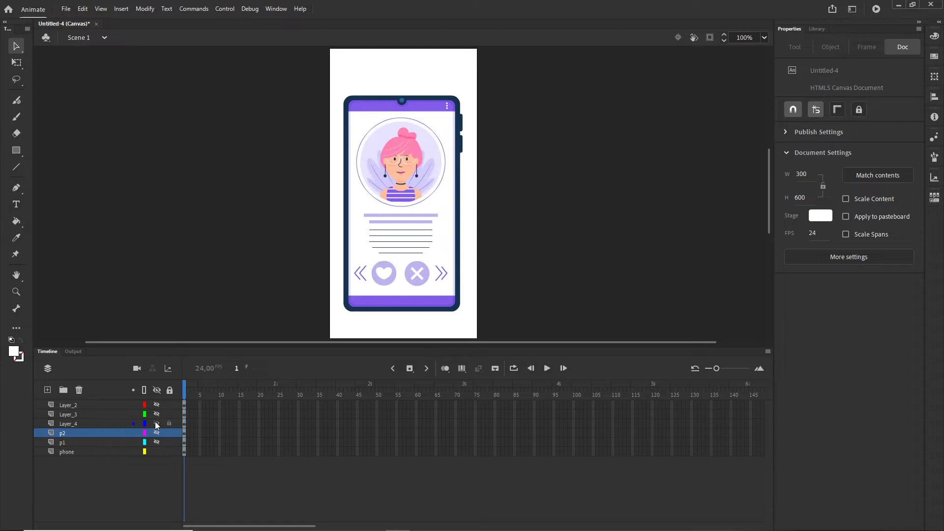
{"action": "left_click", "coordinate": [69, 423]}
{"action": "double_click", "coordinate": [70, 424]}
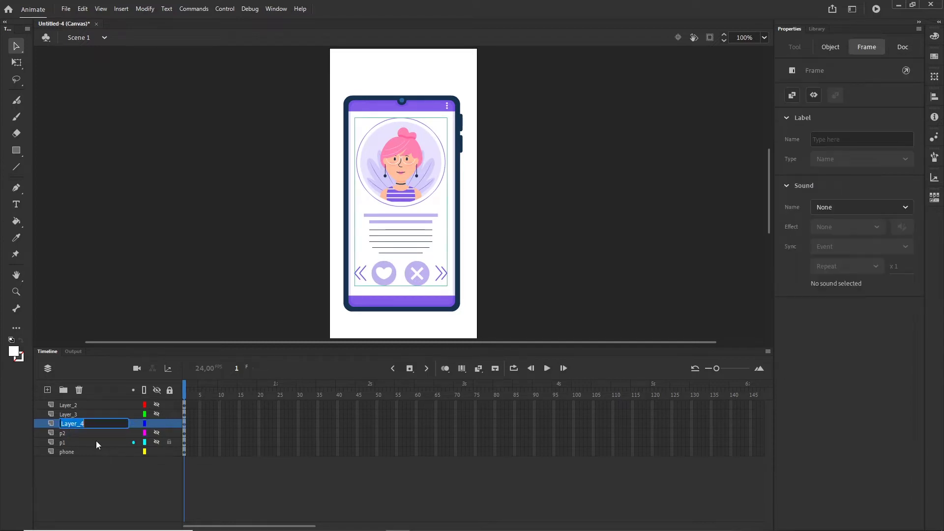
{"action": "type", "text": "p3"}
{"action": "key", "text": "Return"}
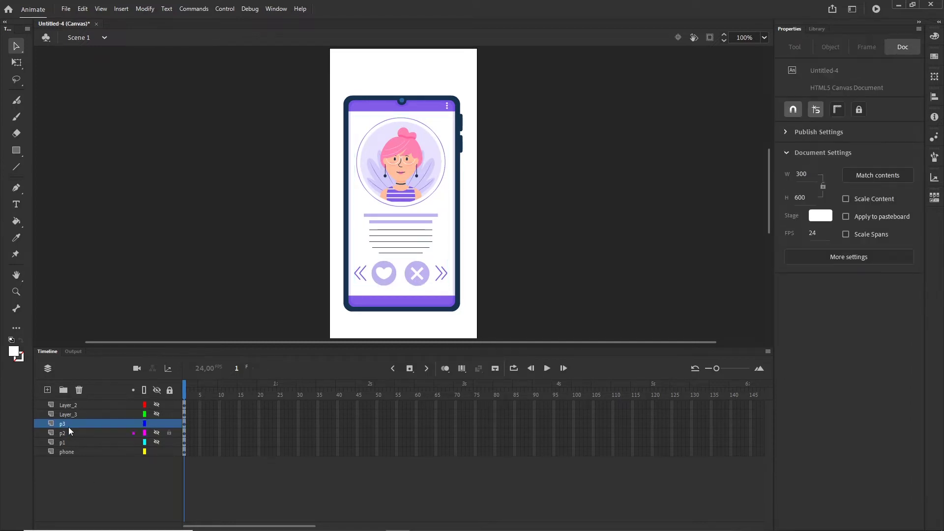
Hide p3, show Layer_3 with the pointing hand, and rename that layer "hand"
{"action": "left_click", "coordinate": [157, 424]}
{"action": "left_click", "coordinate": [157, 414]}
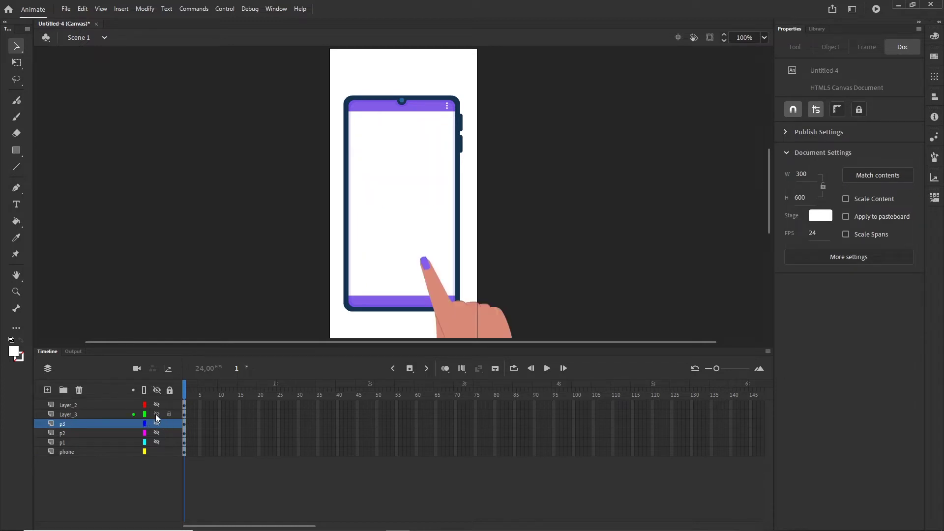
{"action": "left_click", "coordinate": [460, 328]}
{"action": "double_click", "coordinate": [64, 414]}
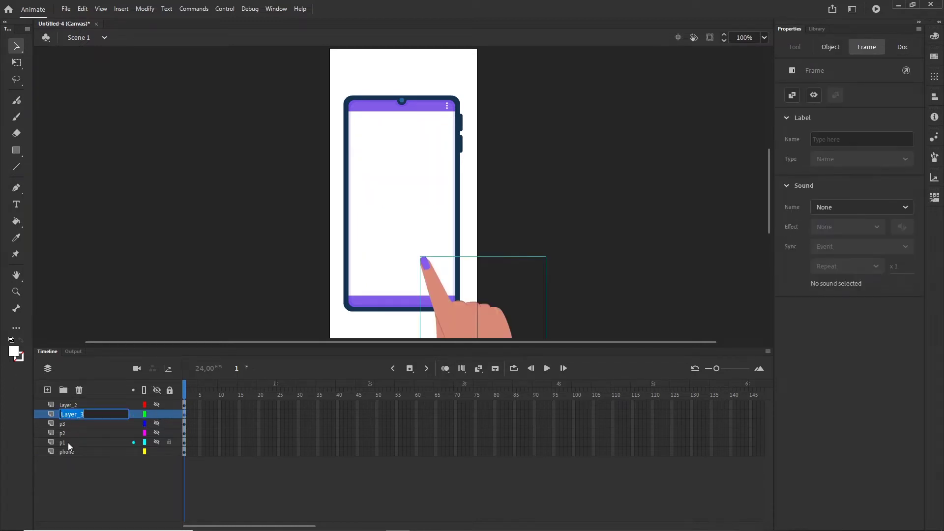
{"action": "type", "text": "hand"}
{"action": "left_click", "coordinate": [100, 480]}
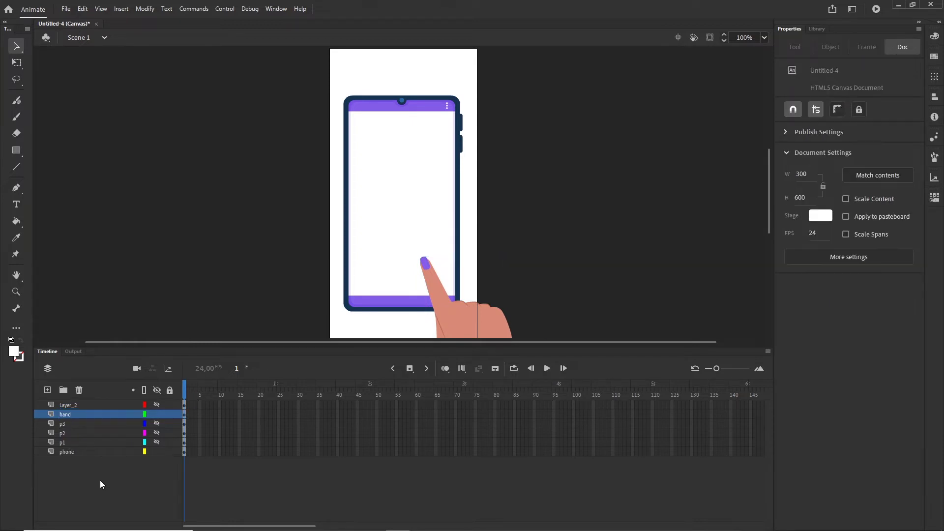
Show Layer_2 with the heart beside the stage and delete that layer
{"action": "left_click", "coordinate": [72, 405]}
{"action": "left_click", "coordinate": [157, 405]}
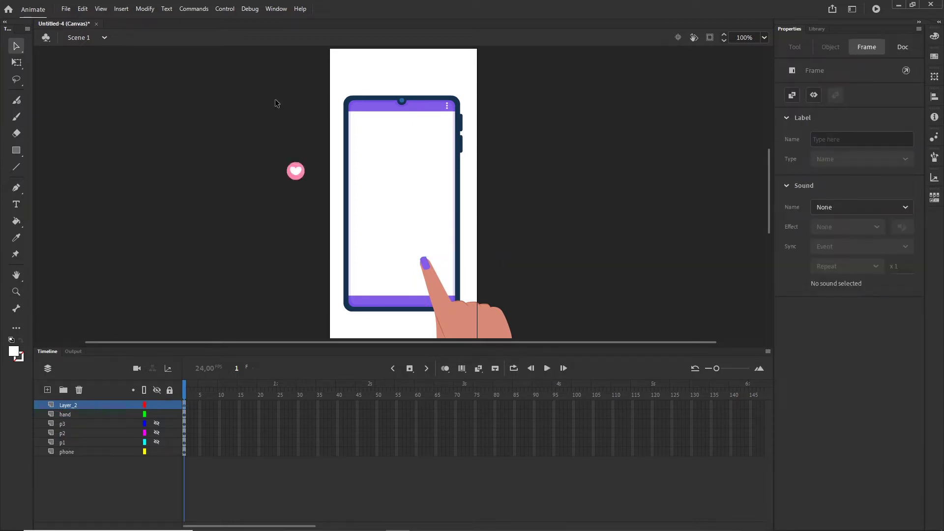
{"action": "left_click", "coordinate": [79, 392]}
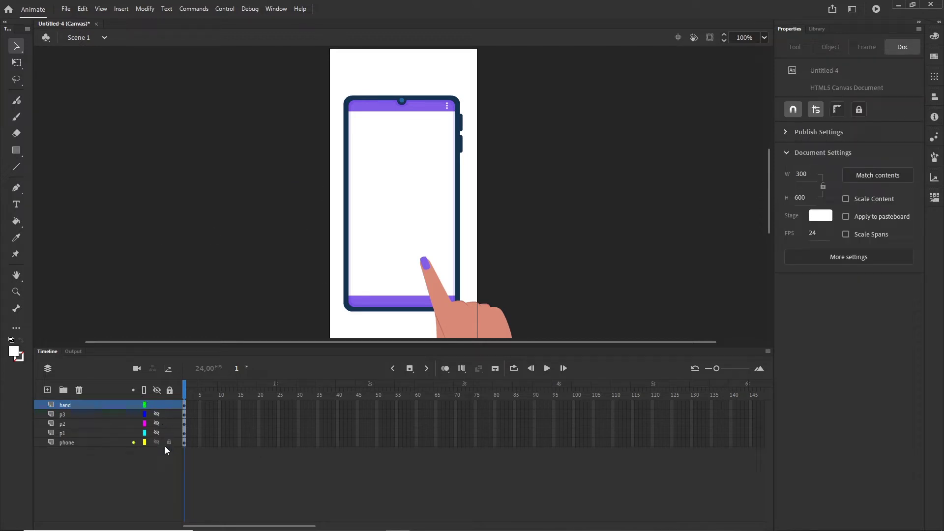
Show layers p1, p2 and p3 again, and convert the hand artwork to a Movie Clip symbol with the default name
{"action": "left_click", "coordinate": [157, 432]}
{"action": "left_click", "coordinate": [157, 414]}
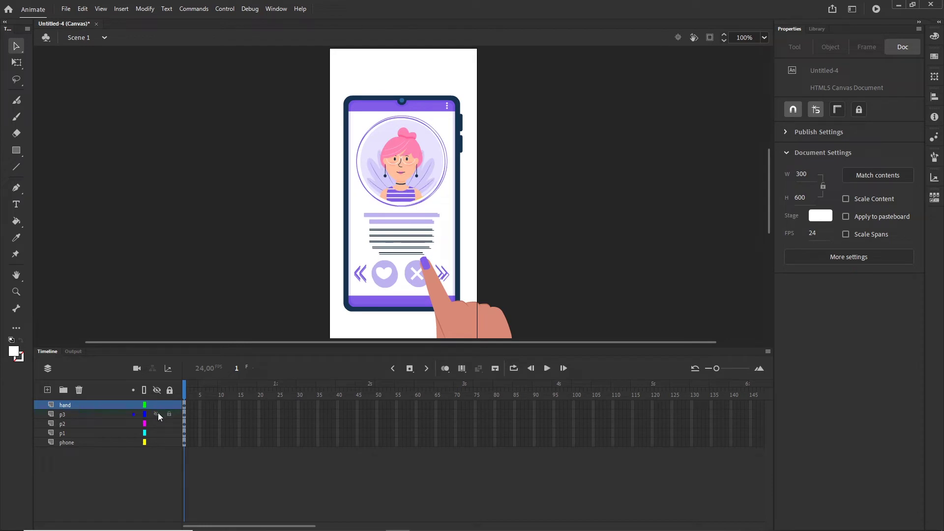
{"action": "left_click", "coordinate": [497, 334]}
{"action": "left_click", "coordinate": [146, 10]}
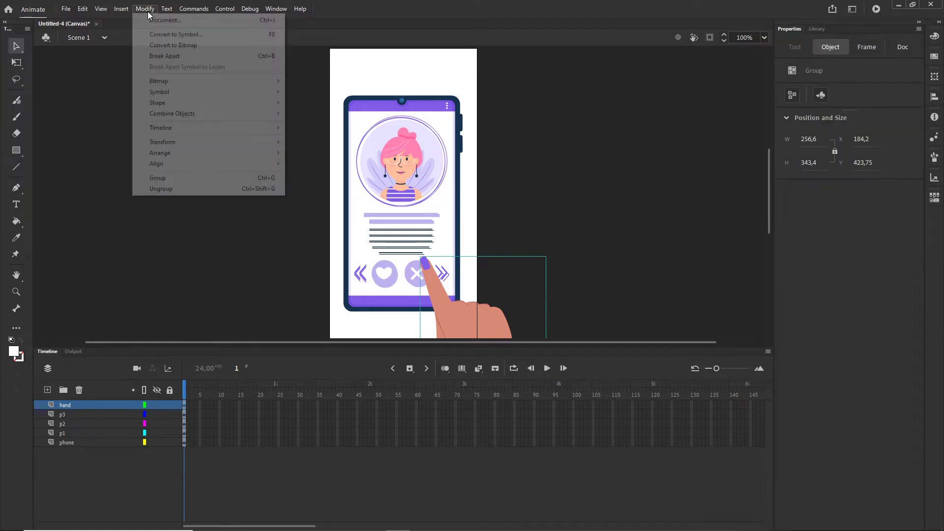
{"action": "left_click", "coordinate": [169, 34]}
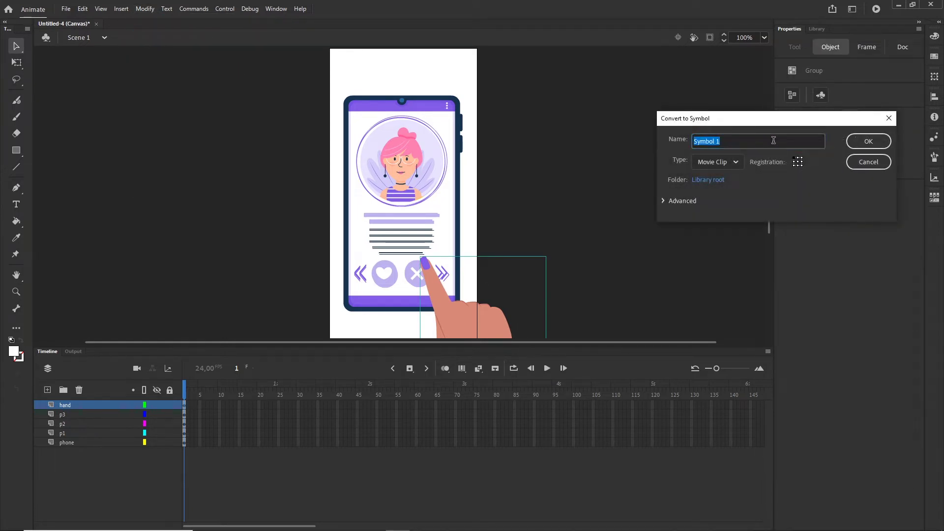
{"action": "left_click", "coordinate": [870, 146]}
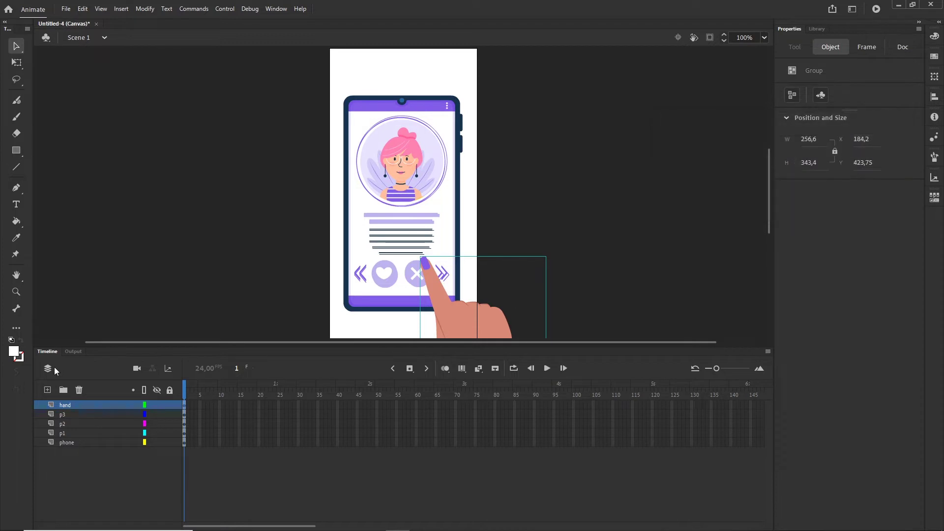
Hide layers p3 and p2, and convert the curly-haired profile on p1 to a Movie Clip symbol
{"action": "left_click", "coordinate": [157, 414]}
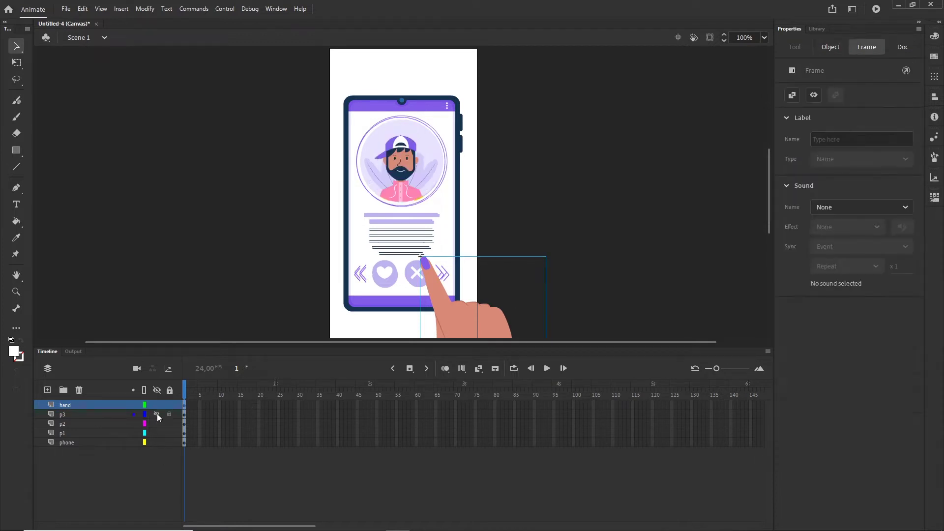
{"action": "left_click", "coordinate": [157, 422]}
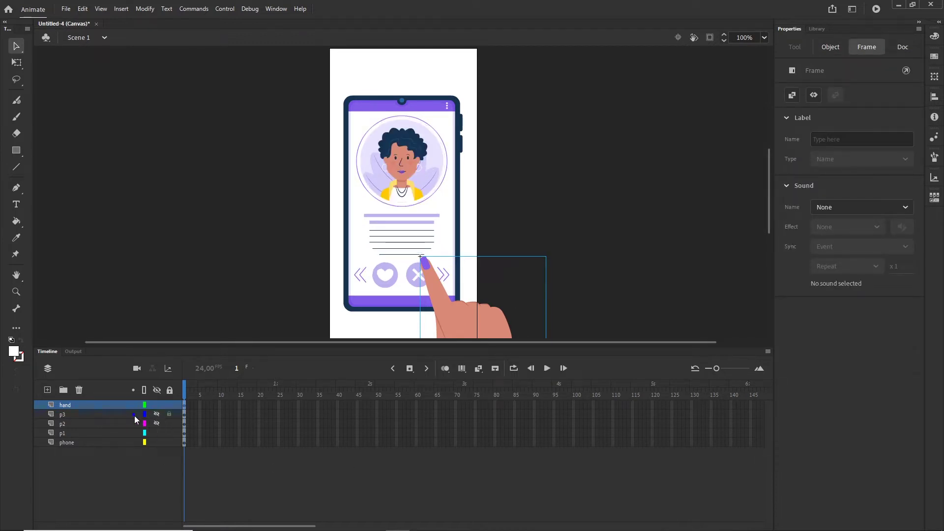
{"action": "left_click", "coordinate": [399, 164]}
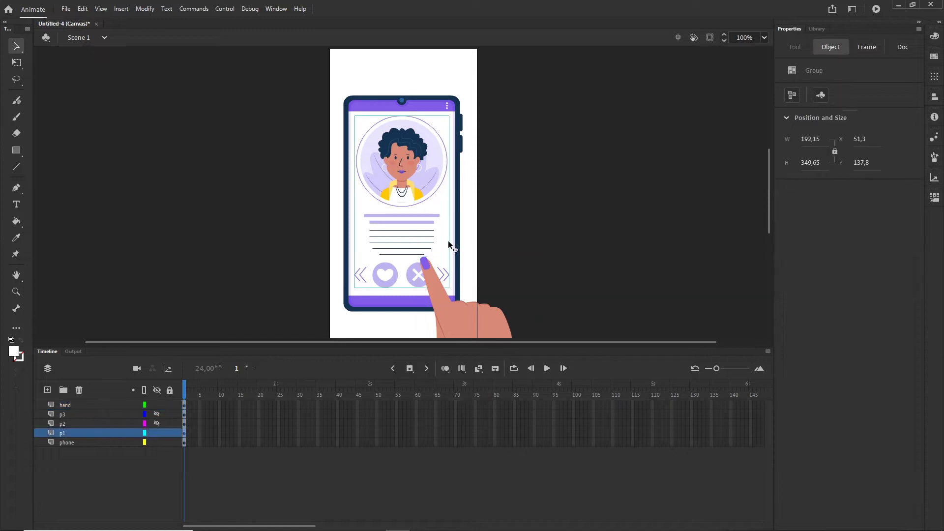
{"action": "key", "text": "F8"}
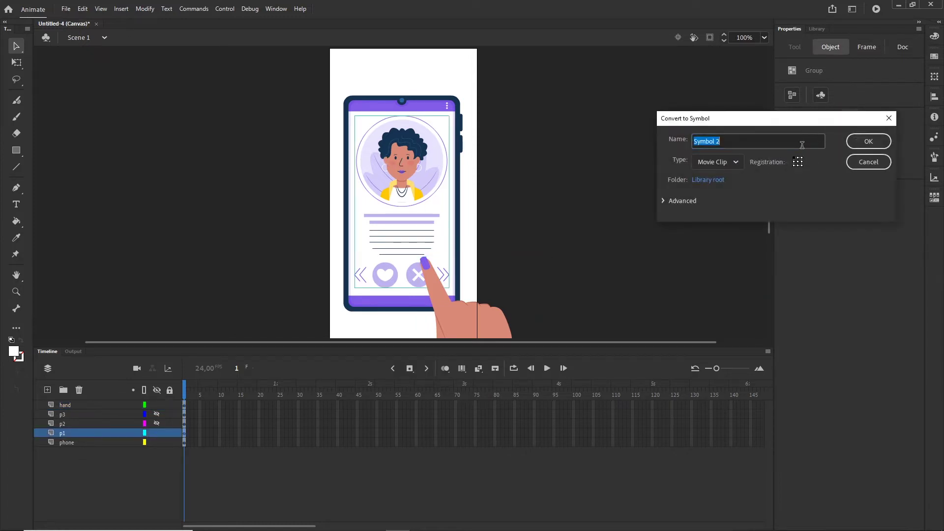
{"action": "left_click", "coordinate": [858, 143]}
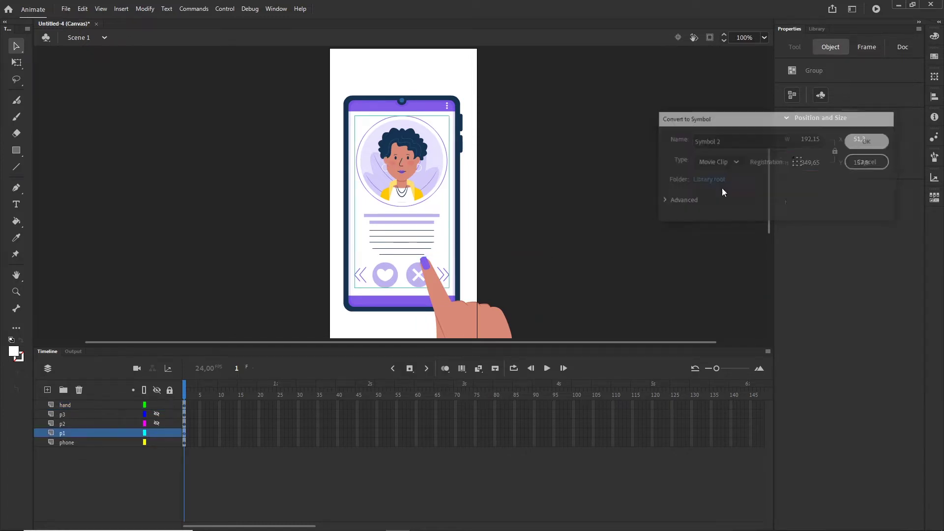
Hide p1, show p2, and convert the profile with the bearded man in a cap to a Movie Clip symbol
{"action": "left_click", "coordinate": [158, 432]}
{"action": "left_click", "coordinate": [157, 423]}
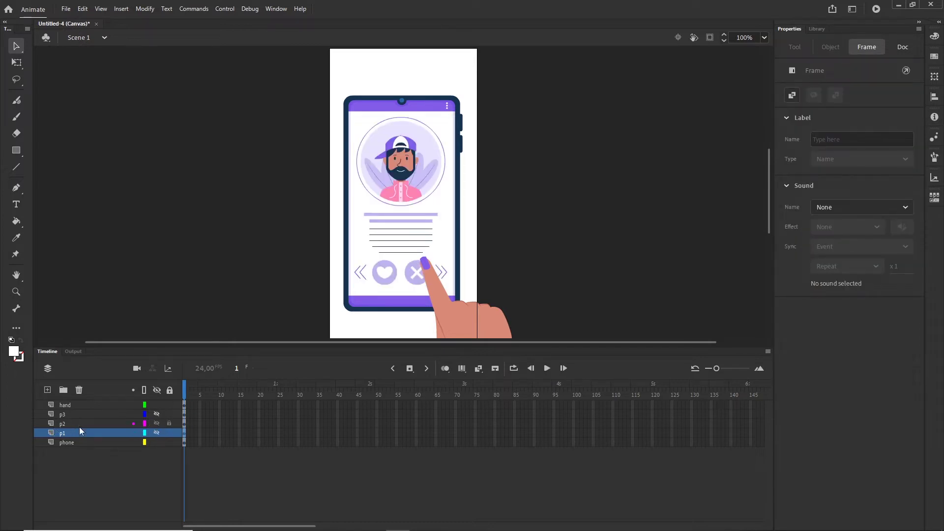
{"action": "left_click", "coordinate": [400, 168]}
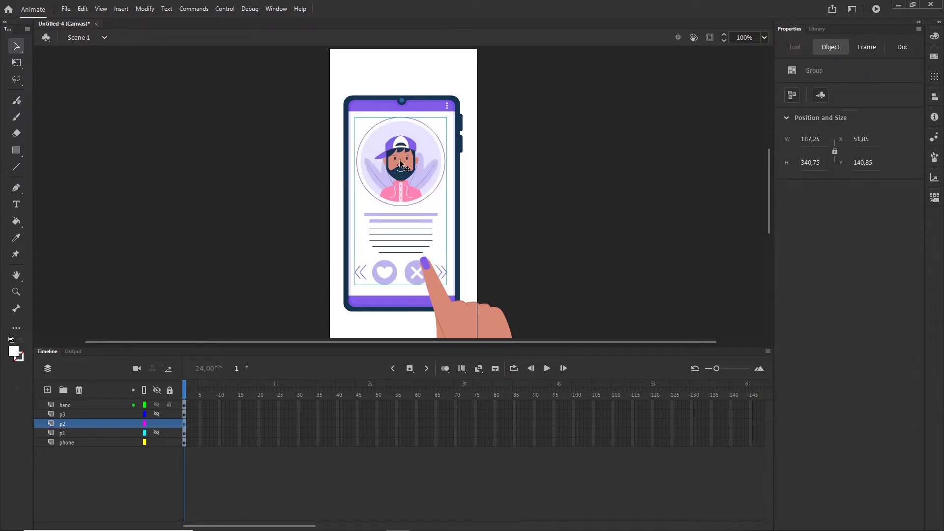
{"action": "key", "text": "F8"}
{"action": "left_click", "coordinate": [861, 141]}
Hide p2, show p3, and convert the pink-haired profile to a Movie Clip symbol with the default name
{"action": "left_click", "coordinate": [157, 423]}
{"action": "left_click", "coordinate": [157, 414]}
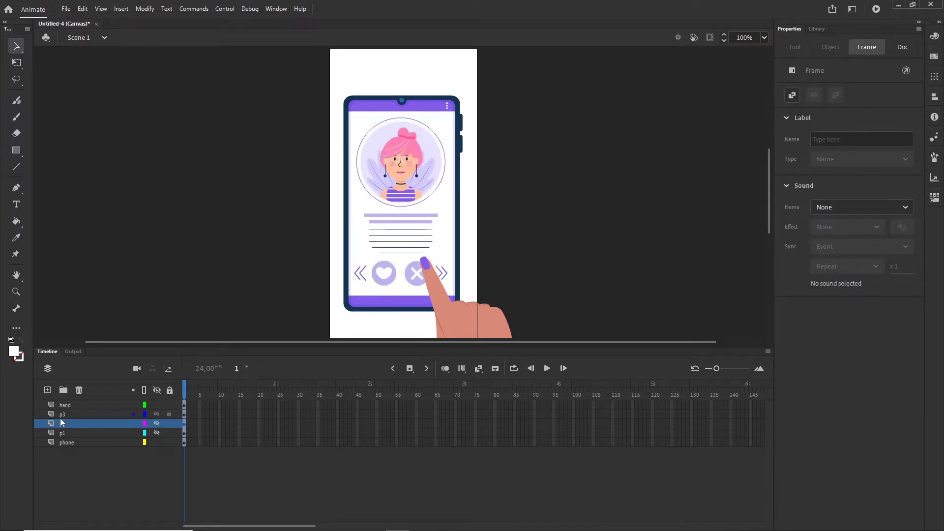
{"action": "left_click", "coordinate": [63, 414]}
{"action": "left_click", "coordinate": [395, 185]}
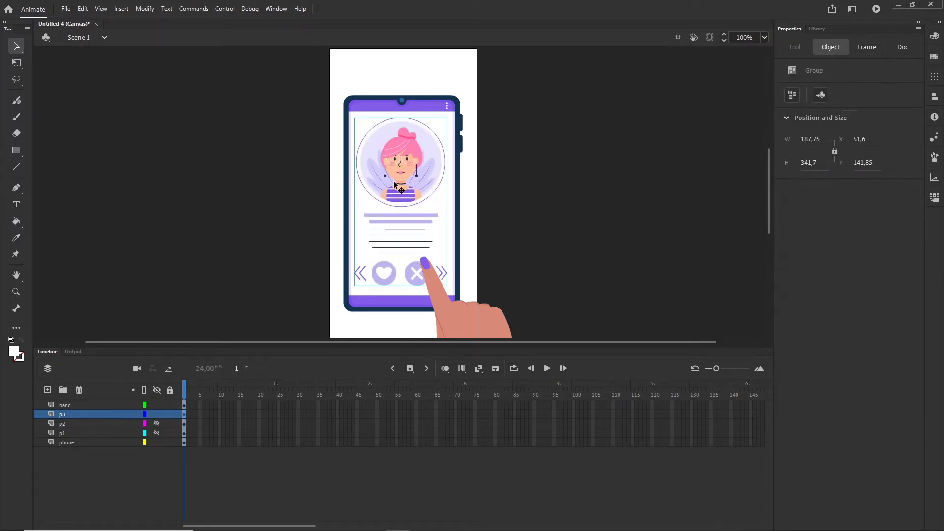
{"action": "key", "text": "F8"}
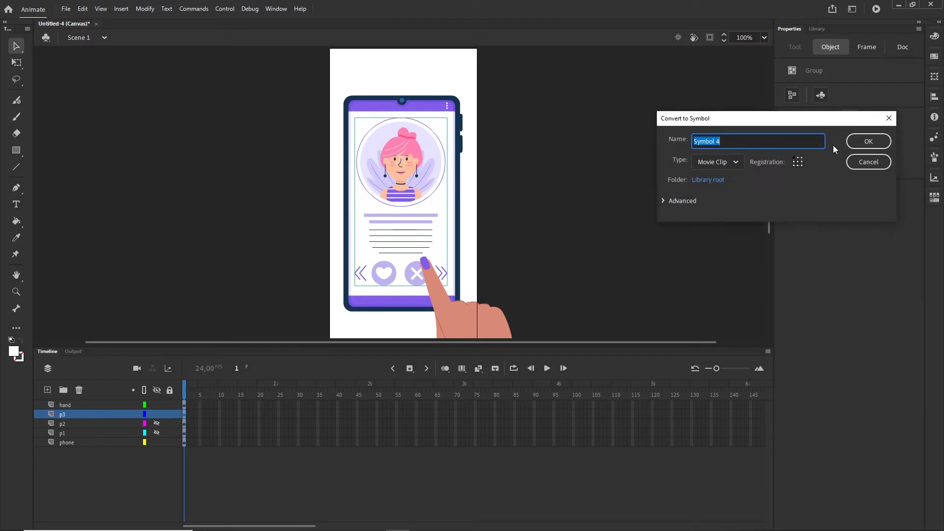
{"action": "left_click", "coordinate": [867, 143]}
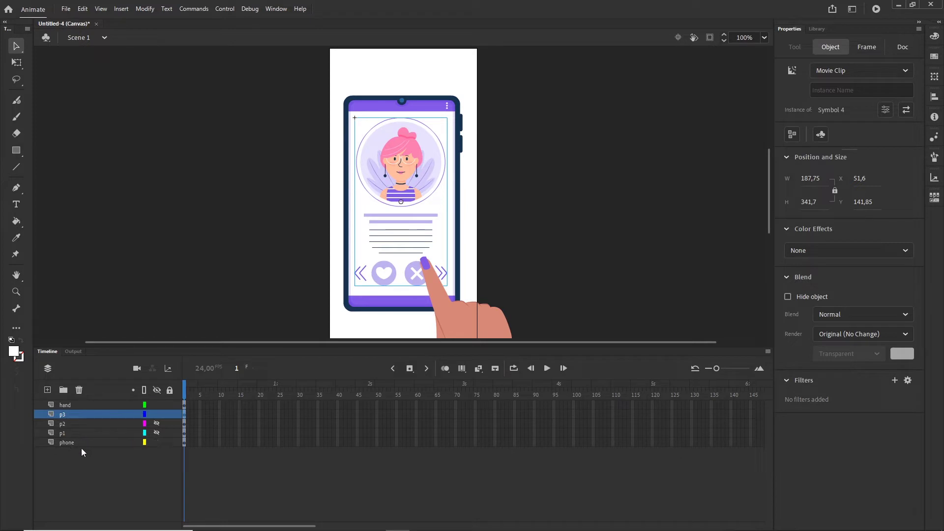
Extend all five layers to frame 200 and return the playhead to frame 1
{"action": "left_click_drag", "start_coordinate": [298, 526], "coordinate": [411, 527]}
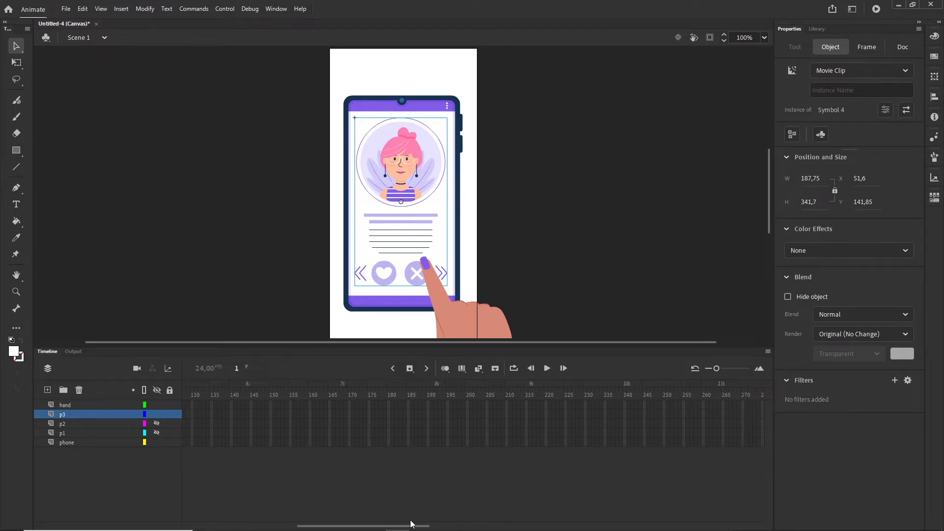
{"action": "left_click", "coordinate": [467, 441]}
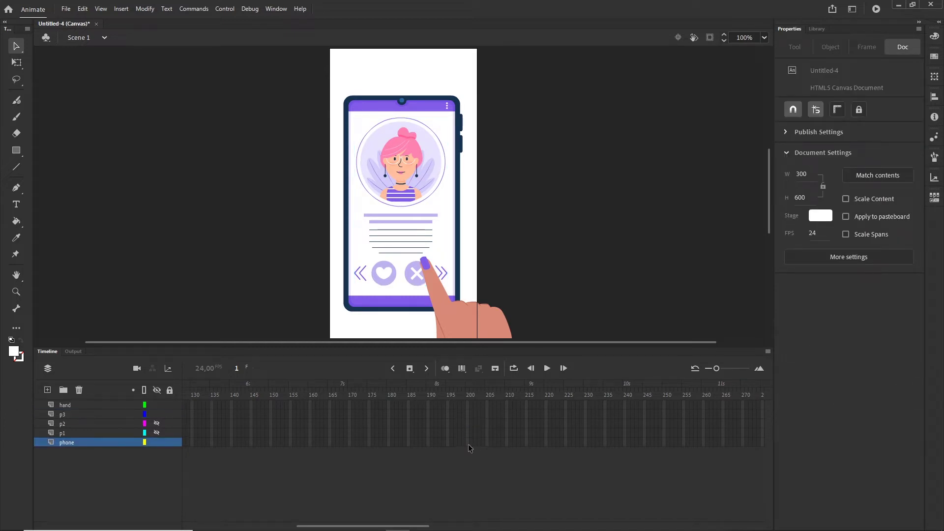
{"action": "left_click", "coordinate": [468, 440]}
{"action": "left_click", "coordinate": [468, 404], "text": "shift"}
{"action": "right_click", "coordinate": [468, 415]}
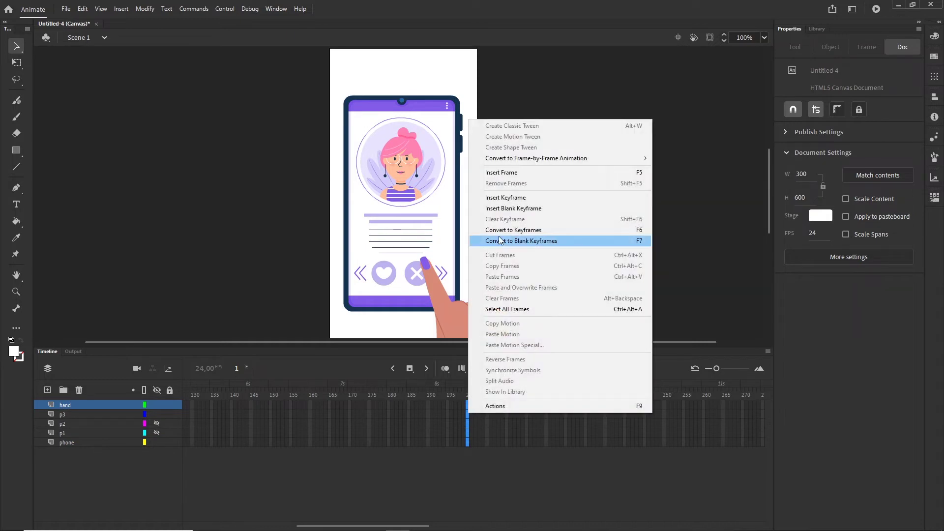
{"action": "left_click", "coordinate": [639, 173]}
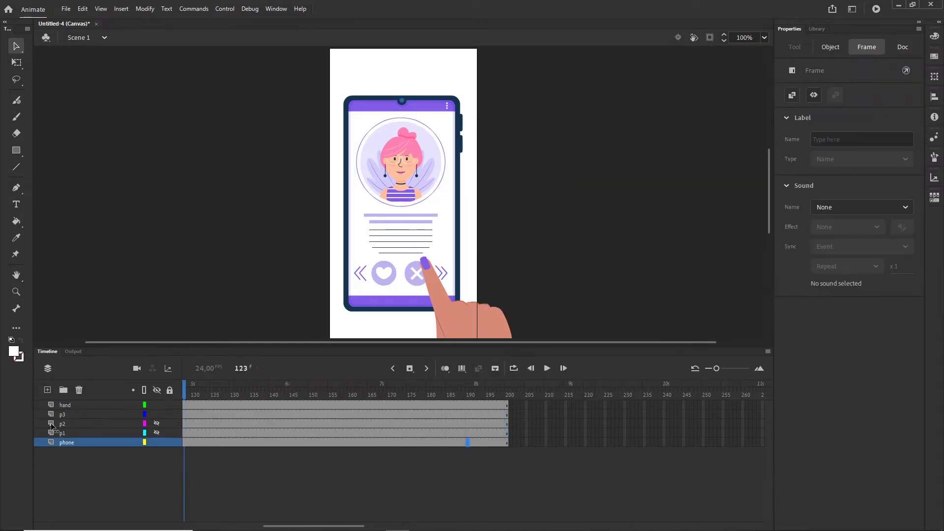
{"action": "key", "text": "shift+comma"}
{"action": "left_click", "coordinate": [174, 472]}
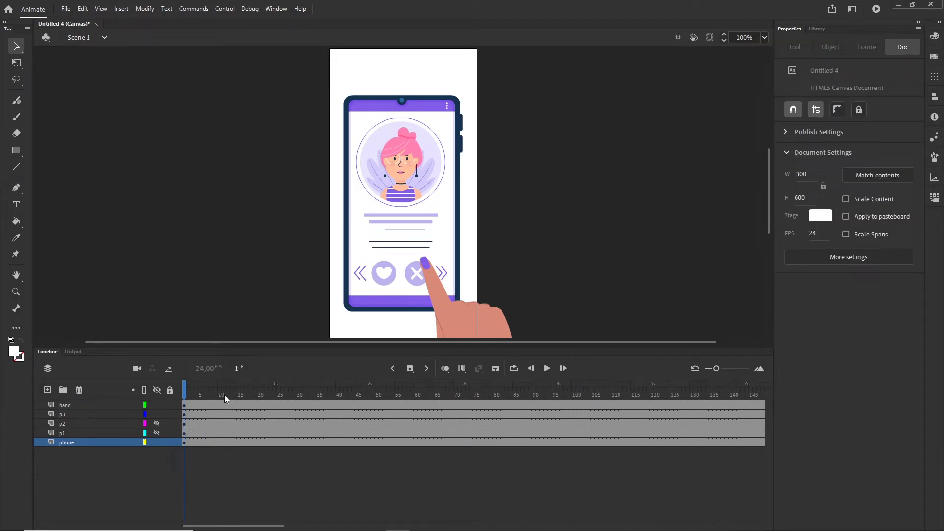
{"action": "left_click", "coordinate": [240, 403]}
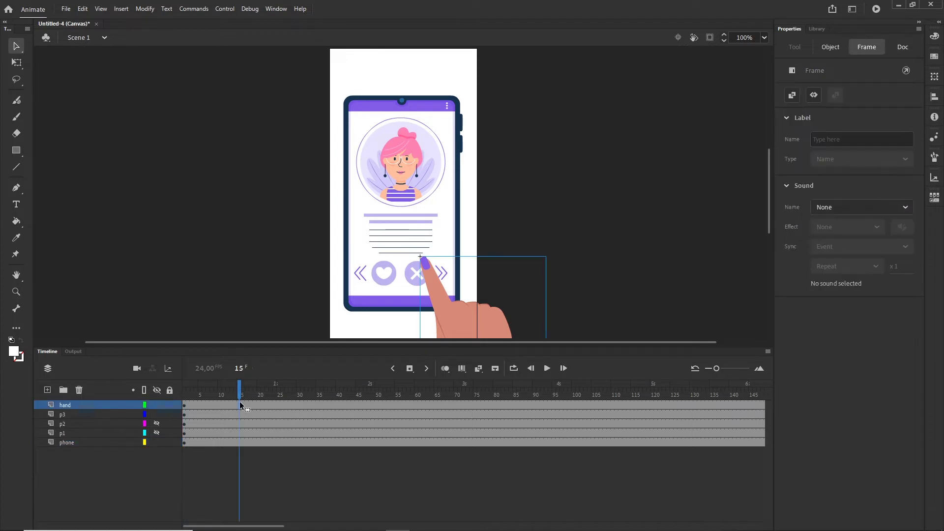
{"action": "right_click", "coordinate": [239, 403]}
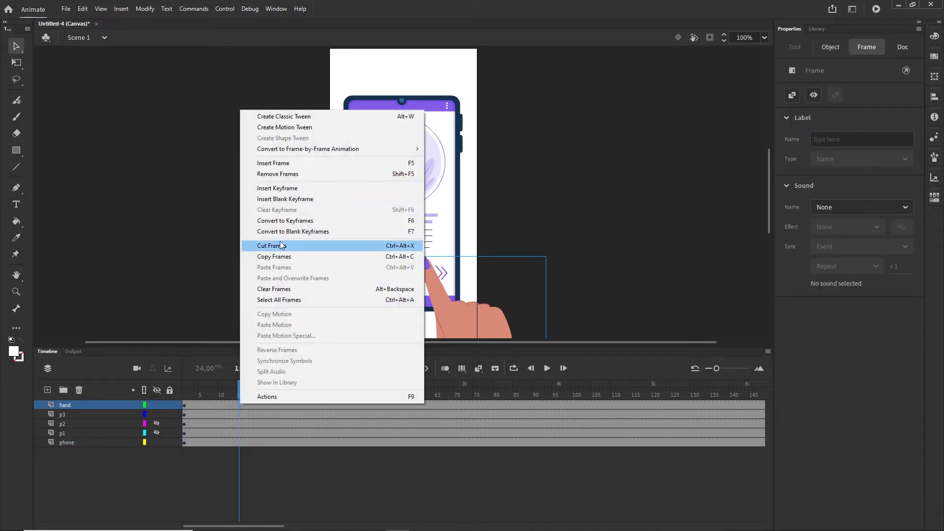
{"action": "left_click", "coordinate": [278, 189]}
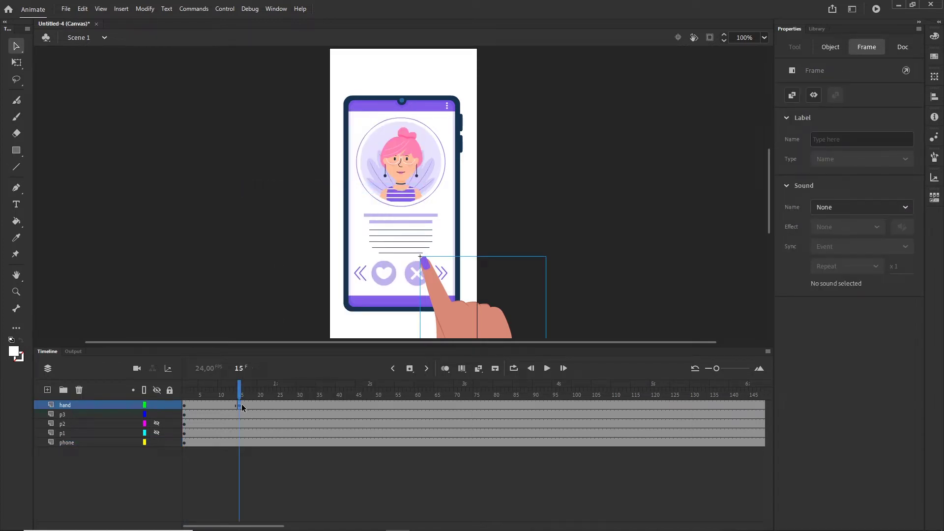
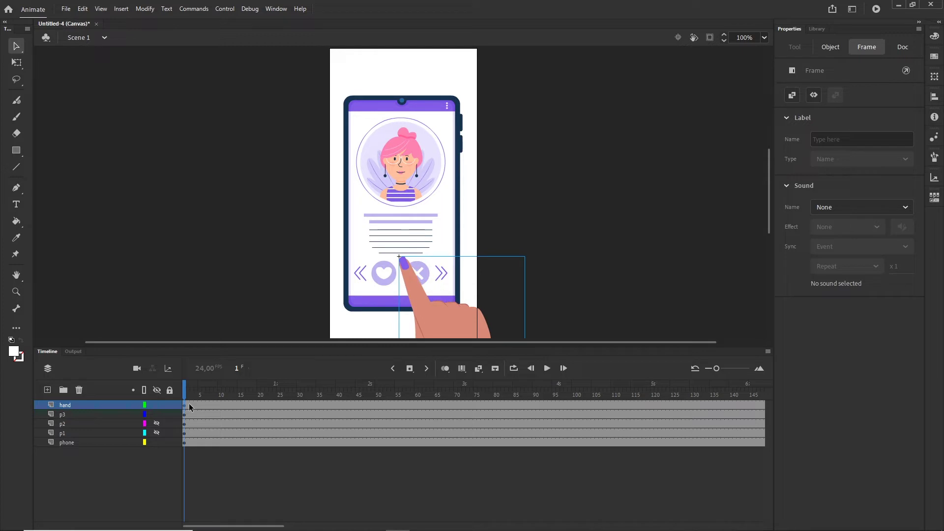
Insert a keyframe at frame 15 on the hand layer and scrub the first frames
{"action": "left_click", "coordinate": [240, 404]}
{"action": "key", "text": "F6"}
{"action": "left_click_drag", "start_coordinate": [196, 394], "coordinate": [208, 394]}
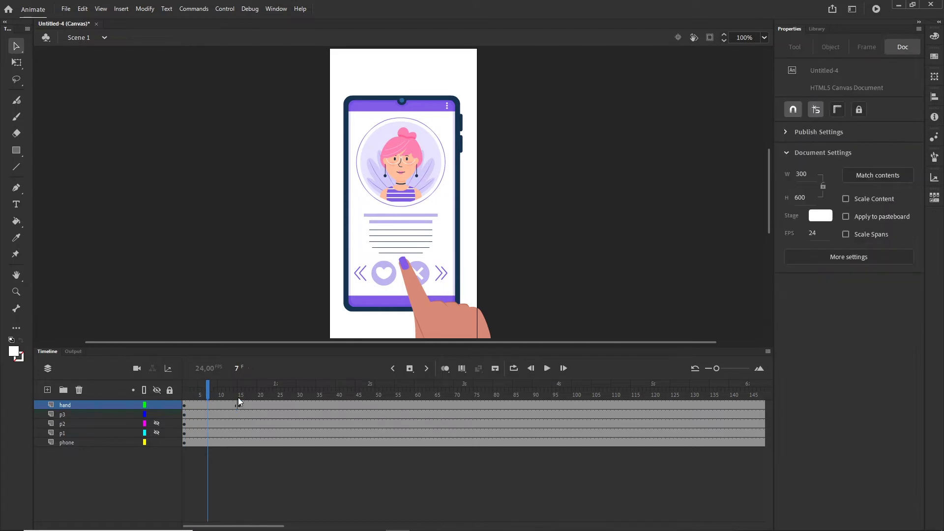
Insert a keyframe at frame 27 on the hand layer and shift the hand left over the heart button
{"action": "left_click", "coordinate": [287, 403]}
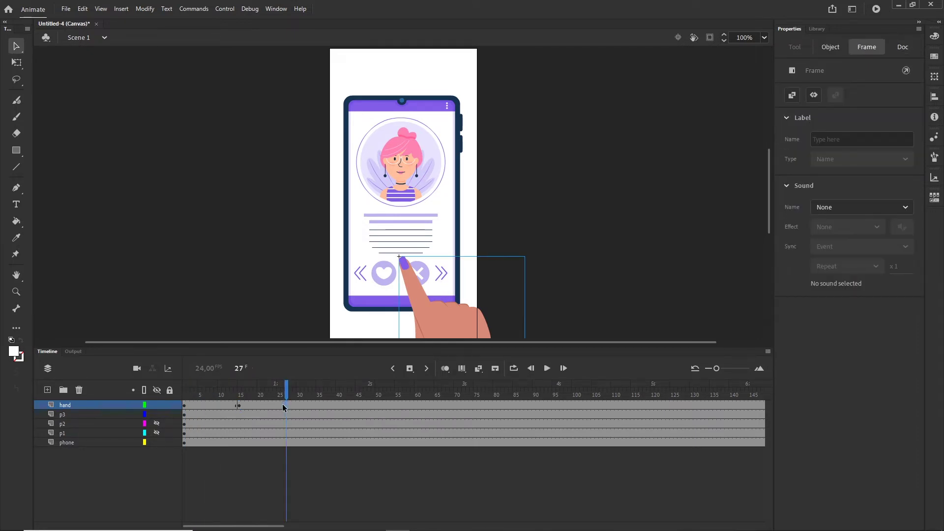
{"action": "key", "text": "F6"}
{"action": "key", "text": "shift+Left"}
{"action": "key", "text": "shift+Left"}
{"action": "key", "text": "shift+Left"}
{"action": "key", "text": "shift+Left"}
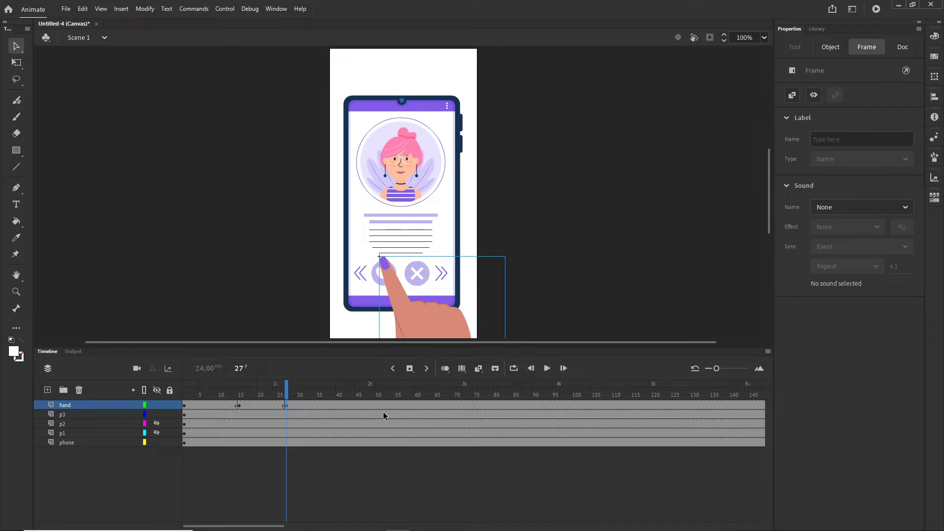
Copy the hand's frame 15 keyframe to frame 39 so the hand returns to its starting position
{"action": "left_click", "coordinate": [240, 406]}
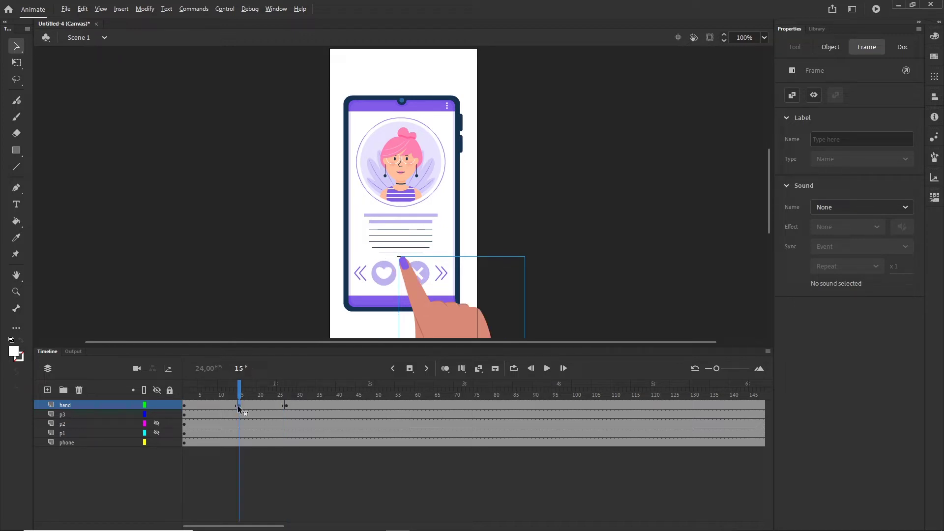
{"action": "mouse_move", "coordinate": [320, 407]}
{"action": "left_mouse_down"}
{"action": "mouse_move", "coordinate": [335, 406]}
{"action": "mouse_move", "coordinate": [239, 391]}
{"action": "mouse_move", "coordinate": [330, 391]}
{"action": "left_mouse_up"}
{"action": "left_click", "coordinate": [330, 391]}
Create classic tweens between the hand's keyframes at frames 15, 27 and 39, and scrub through the motion
{"action": "left_click", "coordinate": [307, 402]}
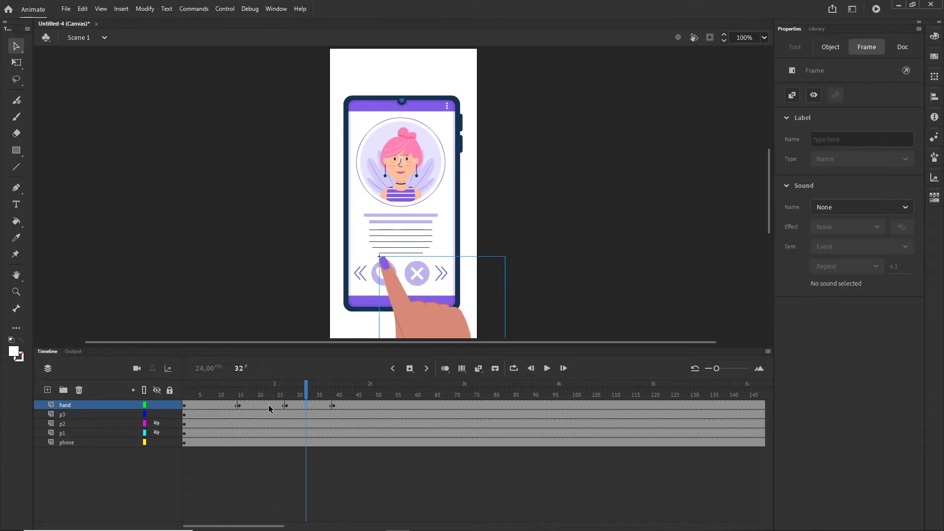
{"action": "left_click", "coordinate": [259, 405], "text": "shift"}
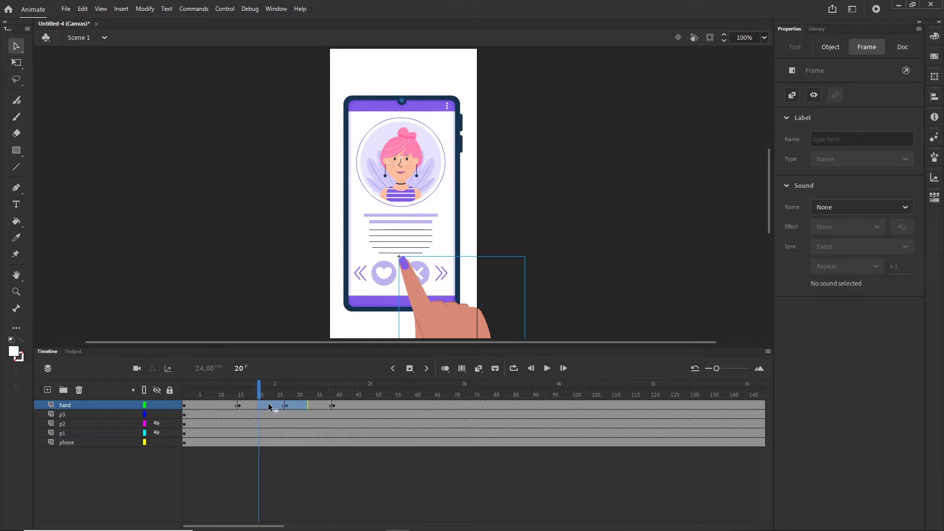
{"action": "right_click", "coordinate": [268, 405]}
{"action": "left_click", "coordinate": [300, 120]}
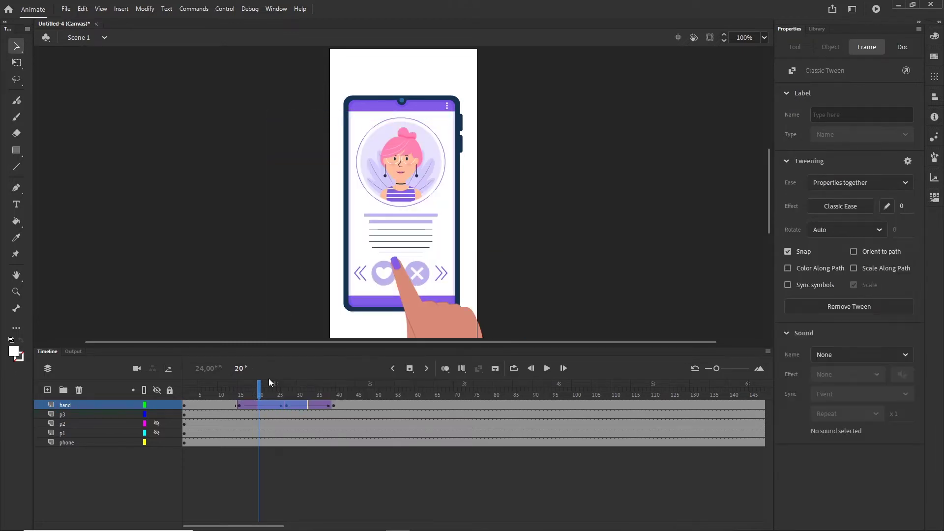
{"action": "left_click_drag", "start_coordinate": [270, 382], "coordinate": [339, 391]}
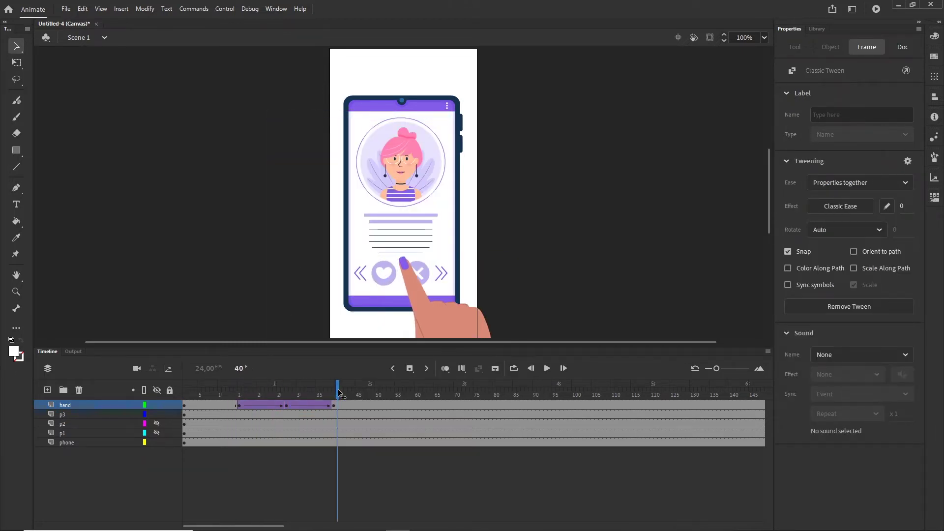
Apply the Ease In Out Quad effect to the hand's tweens starting at frames 15 and 27, and preview the motion
{"action": "left_click", "coordinate": [238, 405]}
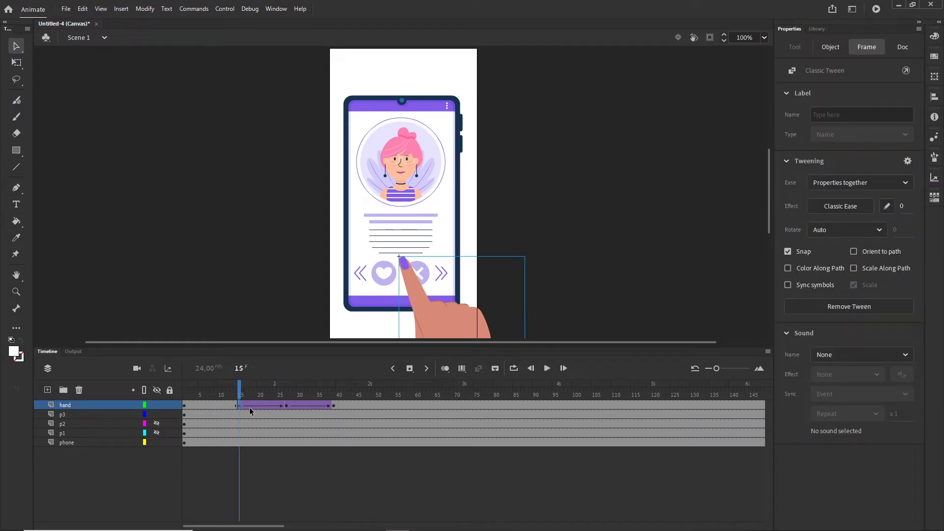
{"action": "left_click", "coordinate": [286, 406]}
{"action": "left_click", "coordinate": [838, 208]}
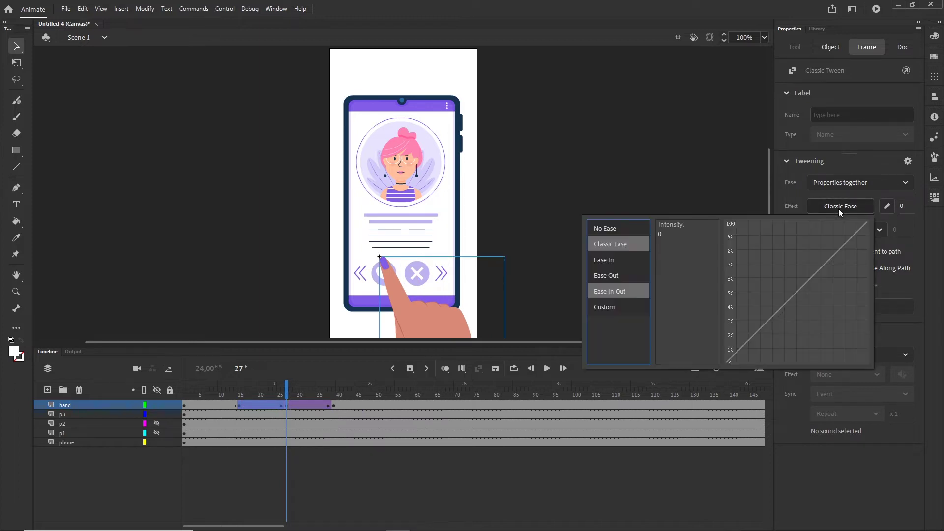
{"action": "left_click", "coordinate": [612, 291]}
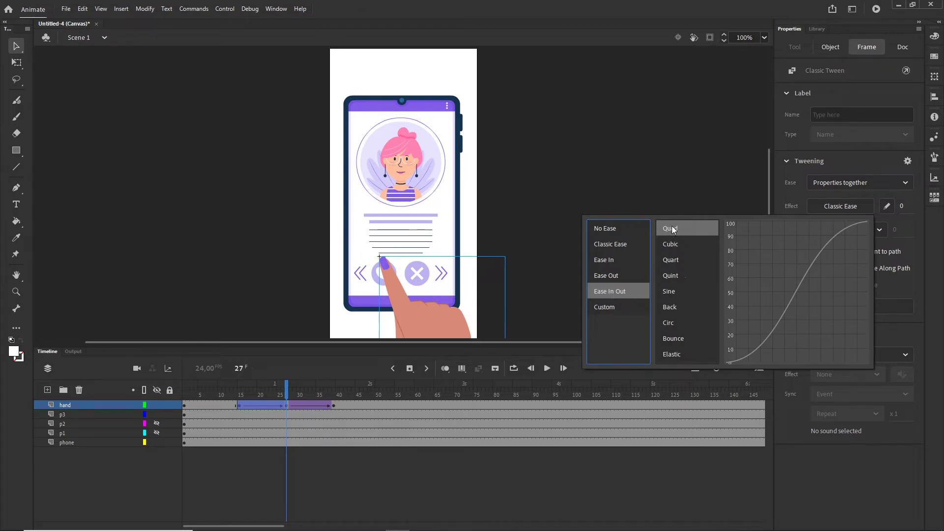
{"action": "left_click", "coordinate": [673, 245]}
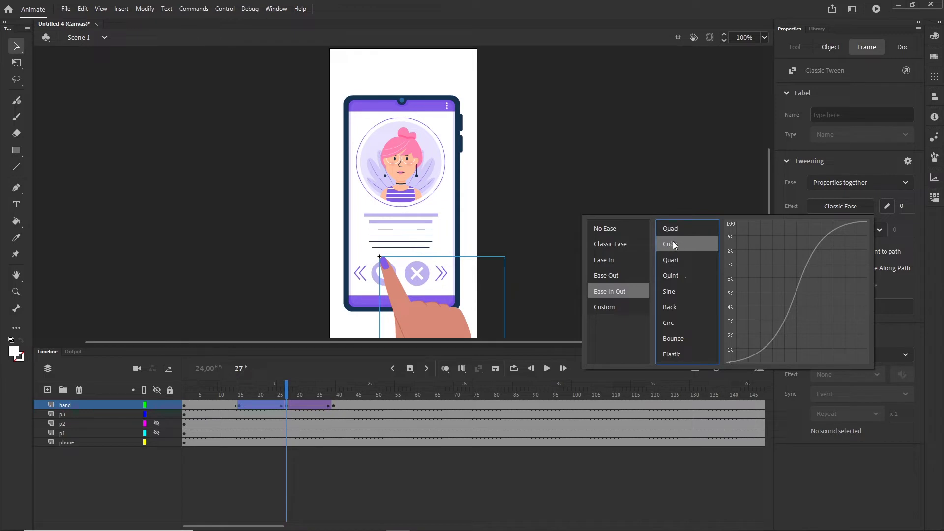
{"action": "left_click", "coordinate": [673, 229]}
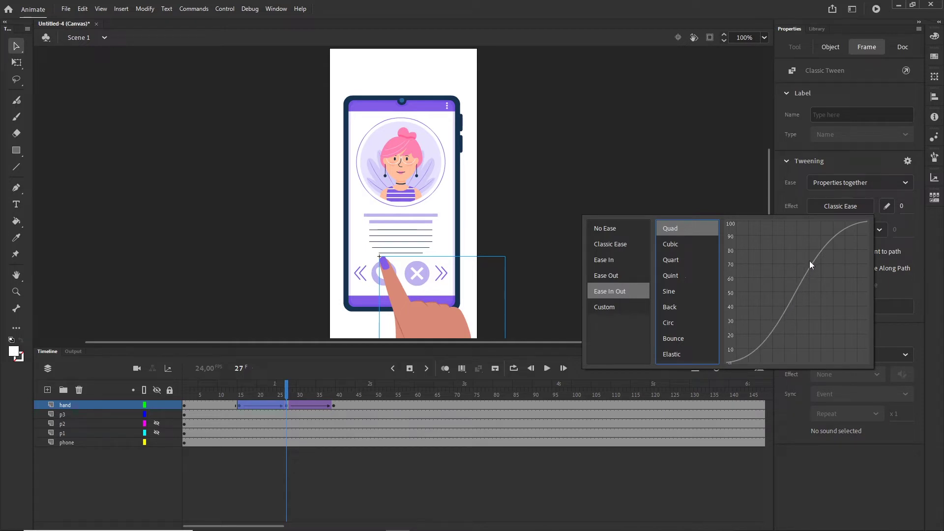
{"action": "double_click", "coordinate": [682, 227]}
{"action": "left_click_drag", "start_coordinate": [282, 390], "coordinate": [334, 395]}
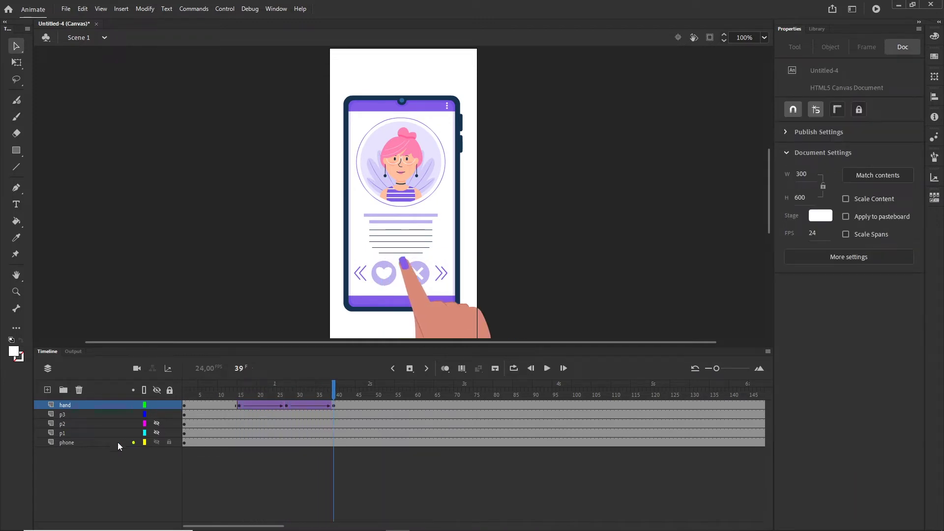
Hide p3, show p1, and insert keyframes on the p1 layer at frames 17 and 30
{"action": "left_click", "coordinate": [157, 423]}
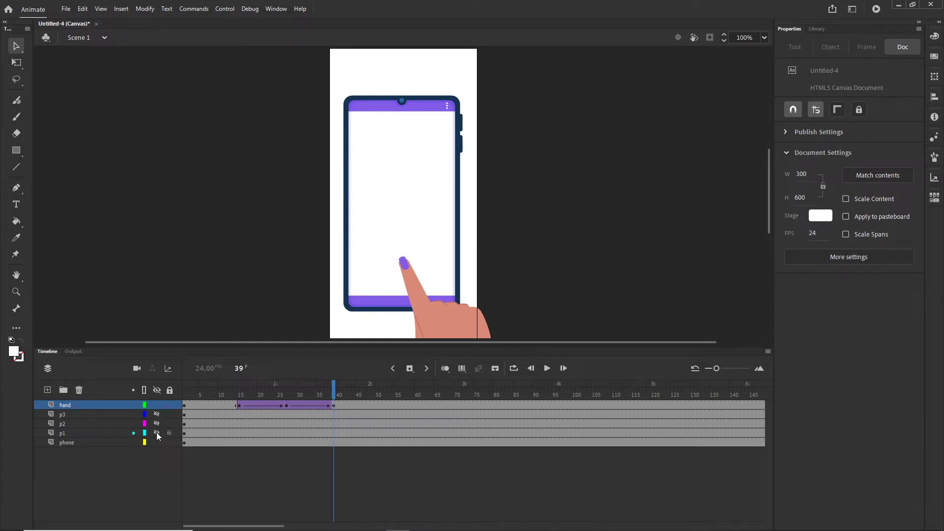
{"action": "left_click", "coordinate": [157, 433]}
{"action": "left_click_drag", "start_coordinate": [337, 392], "coordinate": [249, 391]}
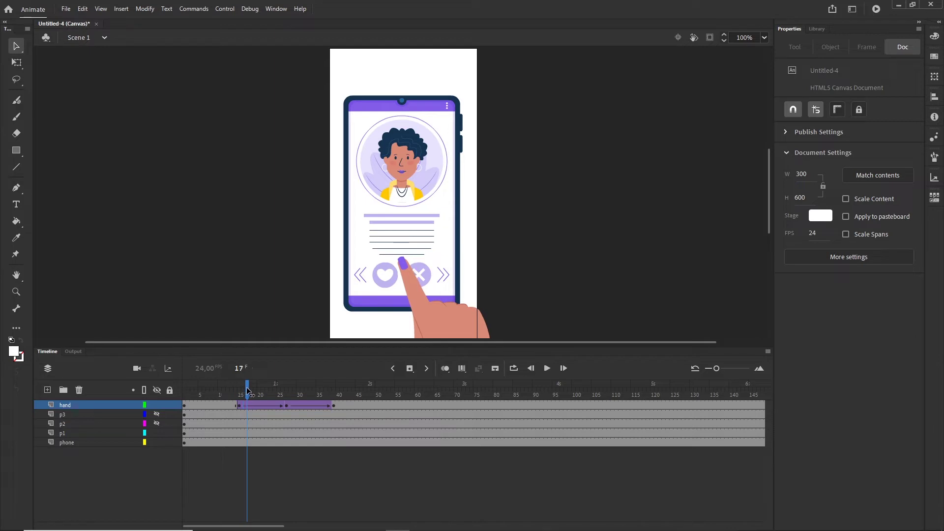
{"action": "left_click", "coordinate": [247, 432]}
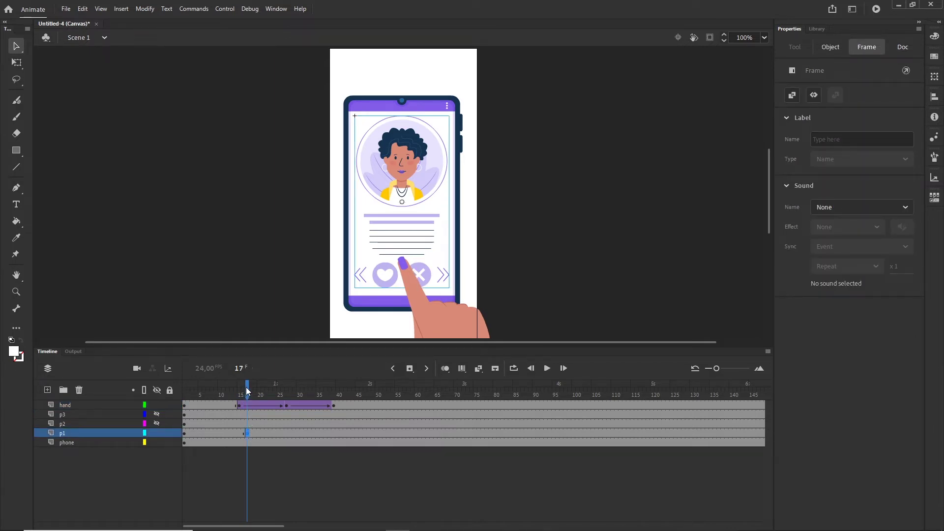
{"action": "mouse_move", "coordinate": [243, 393]}
{"action": "left_mouse_down"}
{"action": "mouse_move", "coordinate": [179, 394]}
{"action": "mouse_move", "coordinate": [242, 394]}
{"action": "left_mouse_up"}
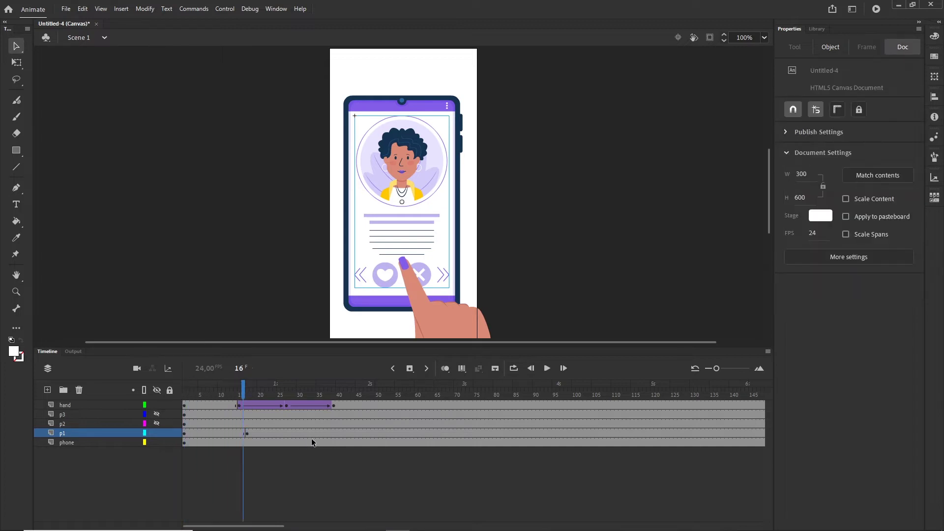
{"action": "left_click", "coordinate": [291, 433]}
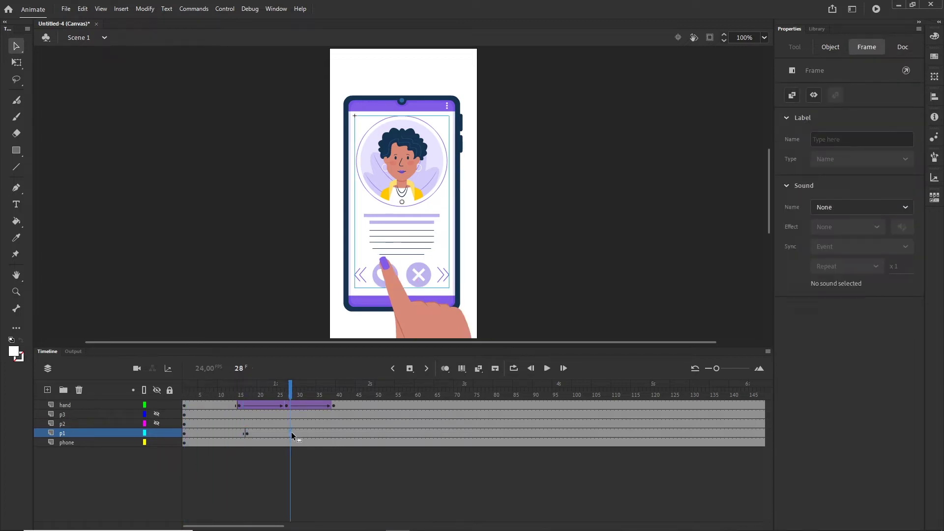
{"action": "left_click", "coordinate": [297, 435]}
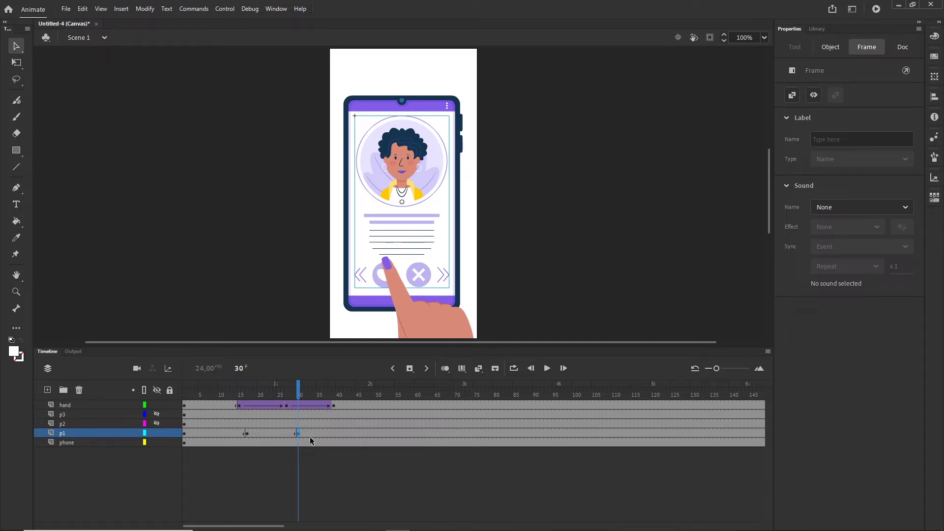
Move the p1 profile horizontally left at frame 30 until it is clear of the phone and off the stage
{"action": "key", "text": "shift+Left"}
{"action": "key", "text": "shift+Left"}
{"action": "key", "text": "shift+Left"}
{"action": "key", "text": "shift+Left"}
{"action": "key", "text": "shift+Left"}
{"action": "key", "text": "shift+Left"}
{"action": "key", "text": "shift+Left"}
{"action": "key", "text": "shift+Left"}
{"action": "key", "text": "shift+Left"}
{"action": "key", "text": "shift+Left"}
{"action": "key", "text": "shift+Left"}
{"action": "key", "text": "shift+Left"}
{"action": "key", "text": "shift+Left"}
{"action": "key", "text": "shift+Left"}
{"action": "key", "text": "shift+Left"}
{"action": "key", "text": "shift+Left"}
{"action": "key", "text": "shift+Left"}
{"action": "key", "text": "shift+Left"}
{"action": "key", "text": "shift+Left"}
{"action": "key", "text": "shift+Left"}
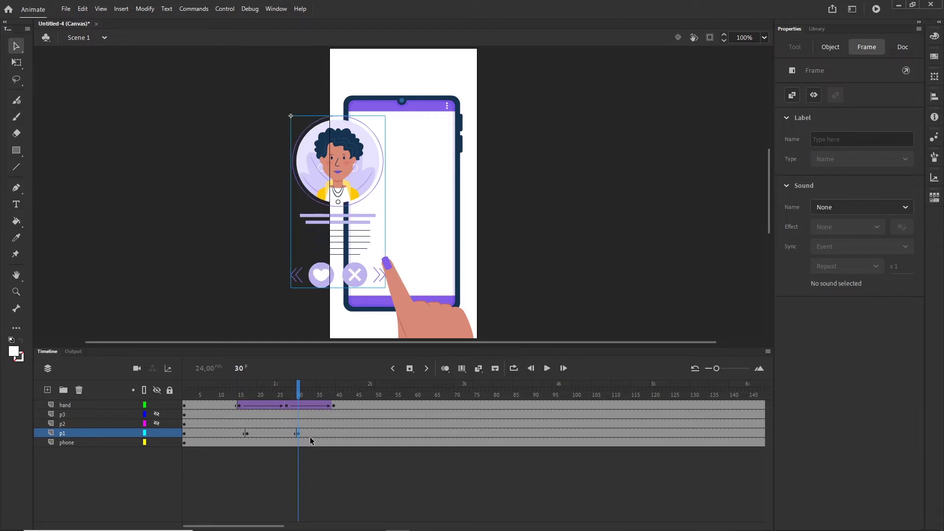
{"action": "key", "text": "shift+Left"}
{"action": "key", "text": "shift+Left"}
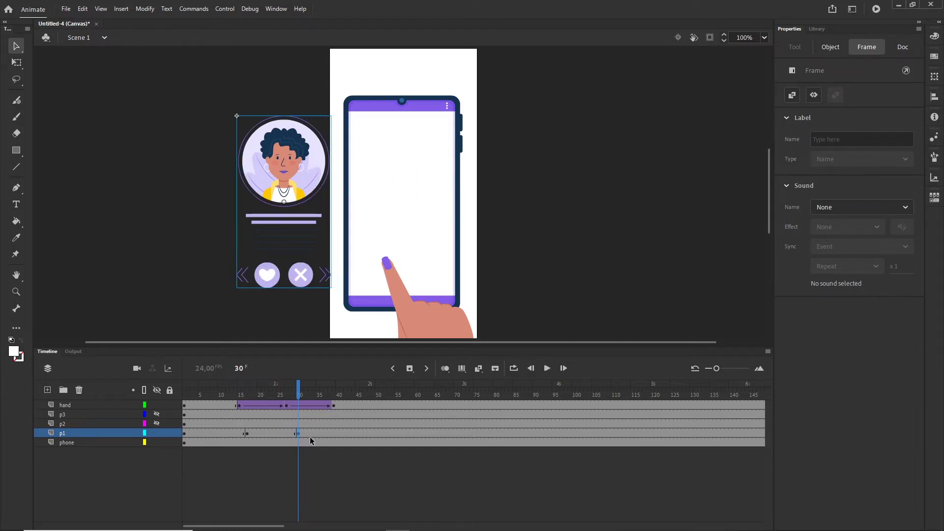
Create a classic tween between p1's keyframes at frames 17 and 30, and apply the Ease In Out Quad effect
{"action": "right_click", "coordinate": [267, 435]}
{"action": "left_click", "coordinate": [305, 158]}
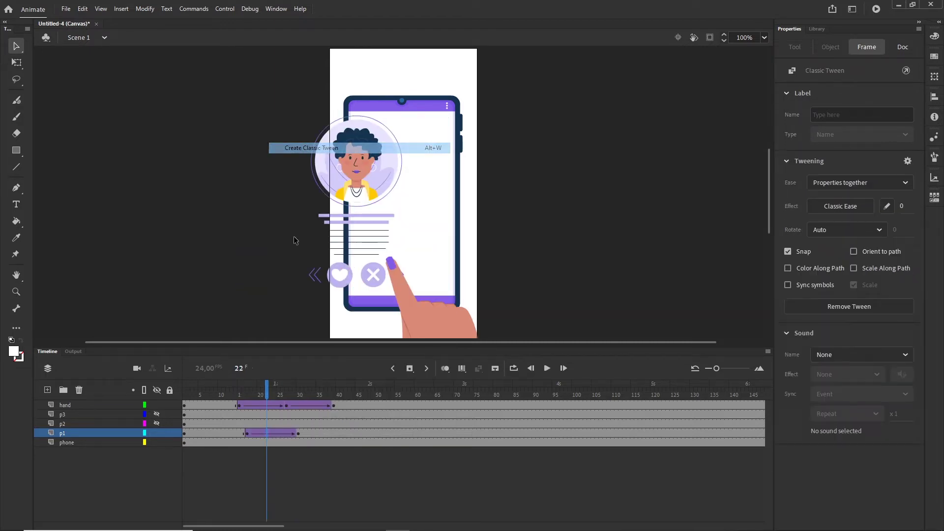
{"action": "left_click", "coordinate": [247, 434]}
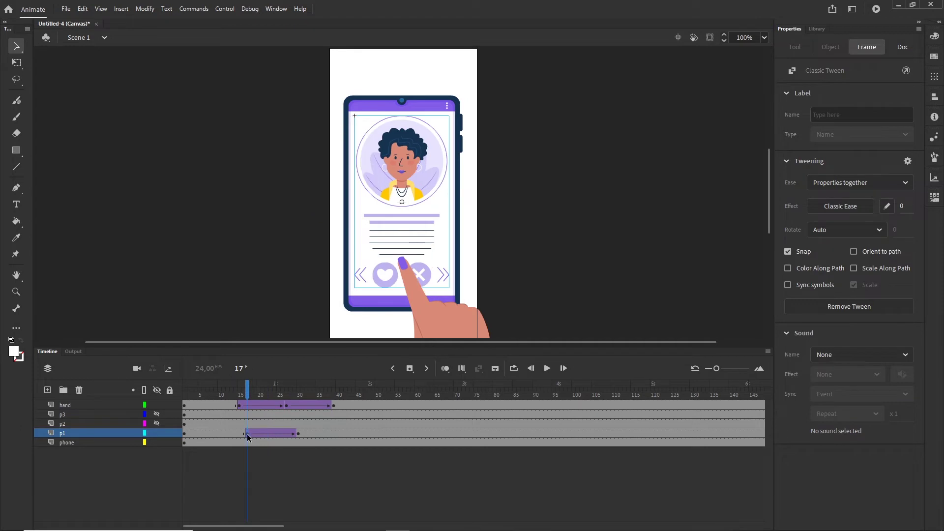
{"action": "left_click", "coordinate": [847, 207]}
{"action": "left_click", "coordinate": [604, 293]}
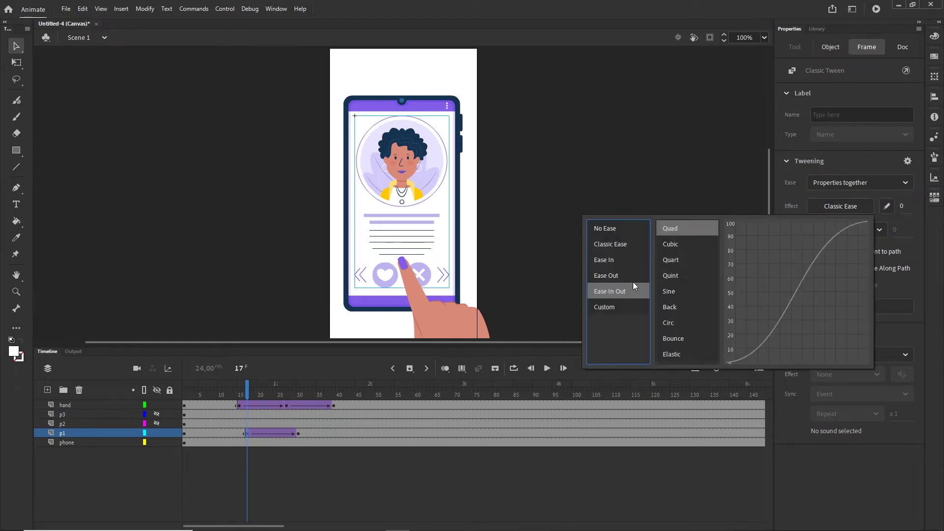
{"action": "double_click", "coordinate": [670, 229]}
{"action": "left_click_drag", "start_coordinate": [247, 396], "coordinate": [282, 404]}
Move p1's end keyframe from frame 30 to frame 36 and scrub through the slower swipe
{"action": "left_click", "coordinate": [299, 434]}
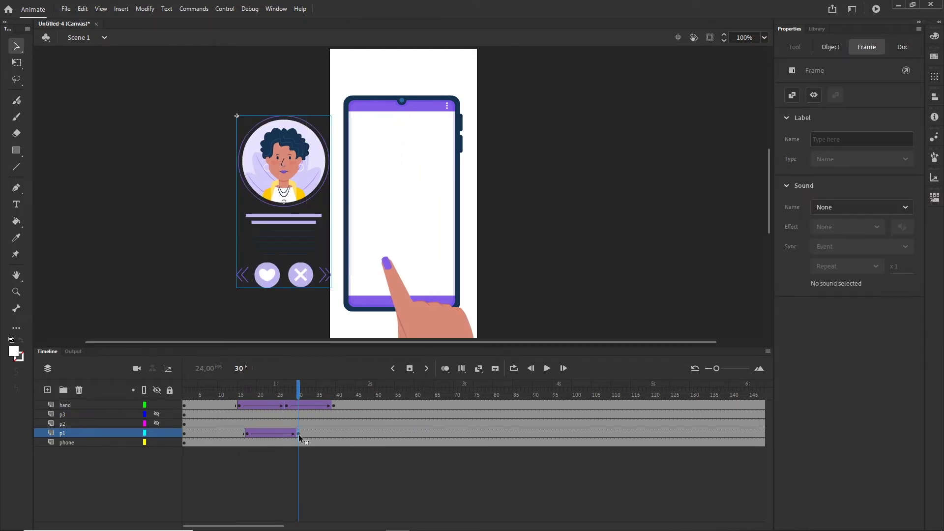
{"action": "left_click_drag", "start_coordinate": [318, 433], "coordinate": [319, 432]}
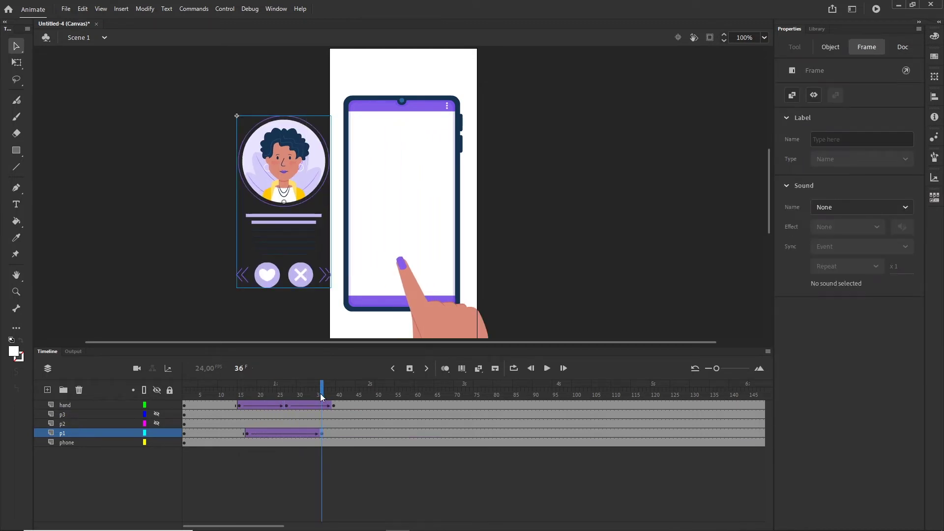
{"action": "mouse_move", "coordinate": [320, 394]}
{"action": "left_mouse_down"}
{"action": "mouse_move", "coordinate": [234, 396]}
{"action": "mouse_move", "coordinate": [262, 404]}
{"action": "mouse_move", "coordinate": [317, 393]}
{"action": "left_mouse_up"}
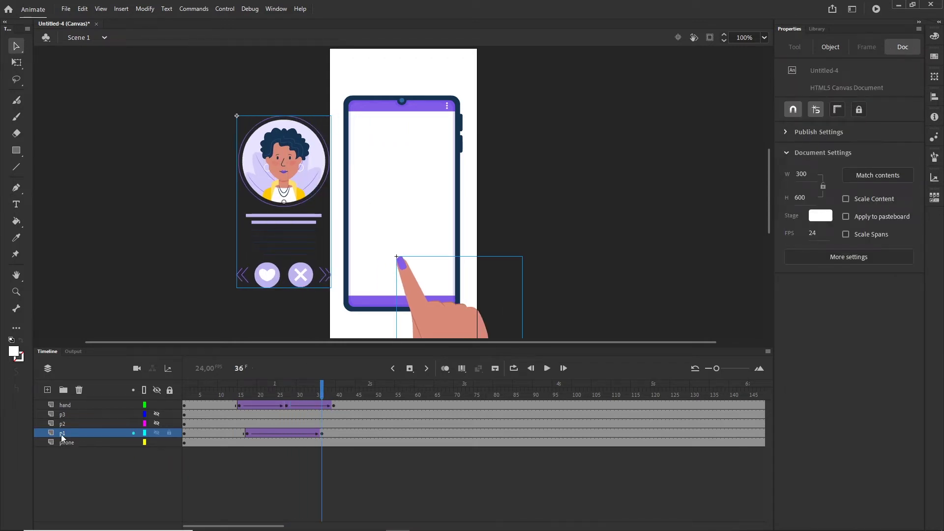
Show p2 and insert keyframes on its layer at frames 31 and 46, leaving the frames before 31 empty
{"action": "left_click", "coordinate": [157, 425]}
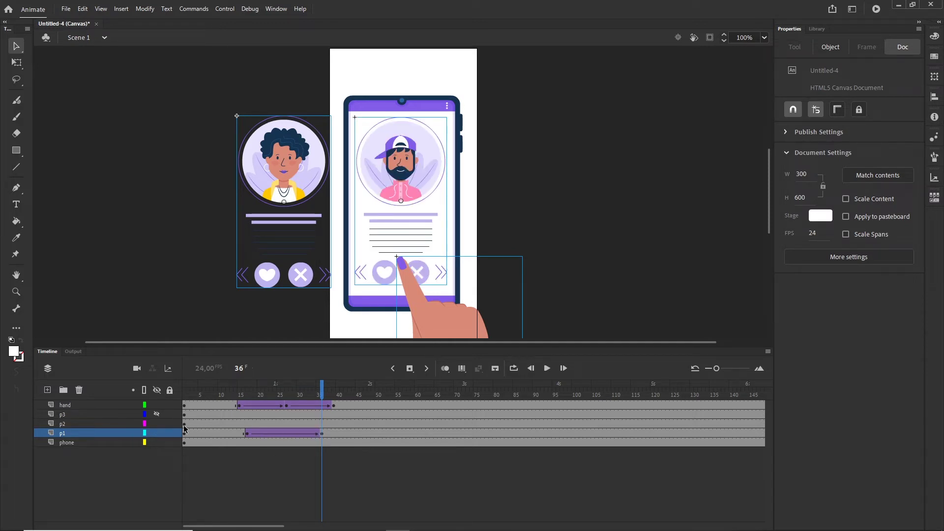
{"action": "left_click", "coordinate": [184, 424]}
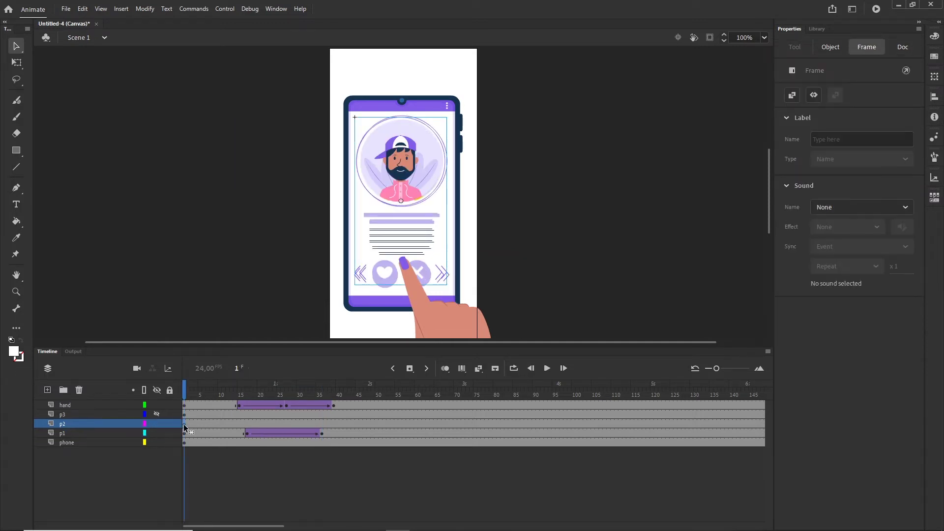
{"action": "left_click", "coordinate": [302, 423]}
{"action": "key", "text": "F6"}
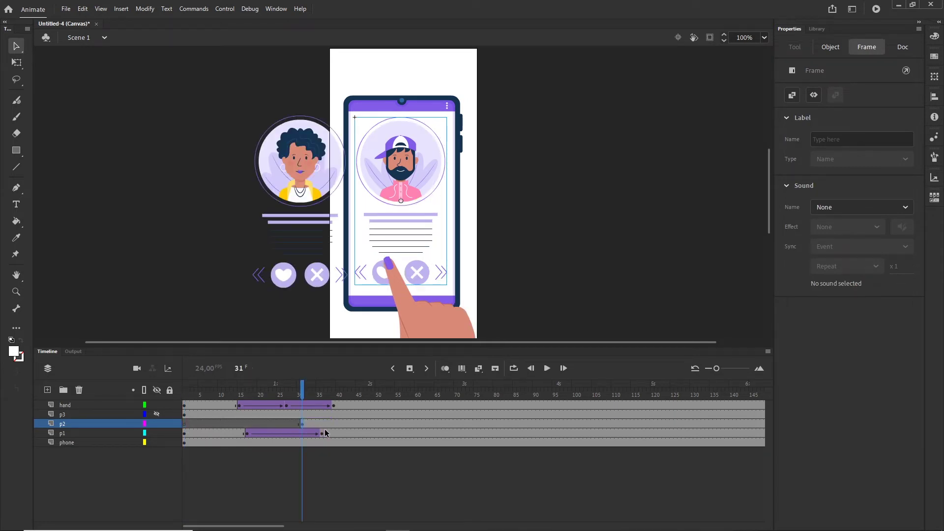
{"action": "left_click", "coordinate": [361, 424]}
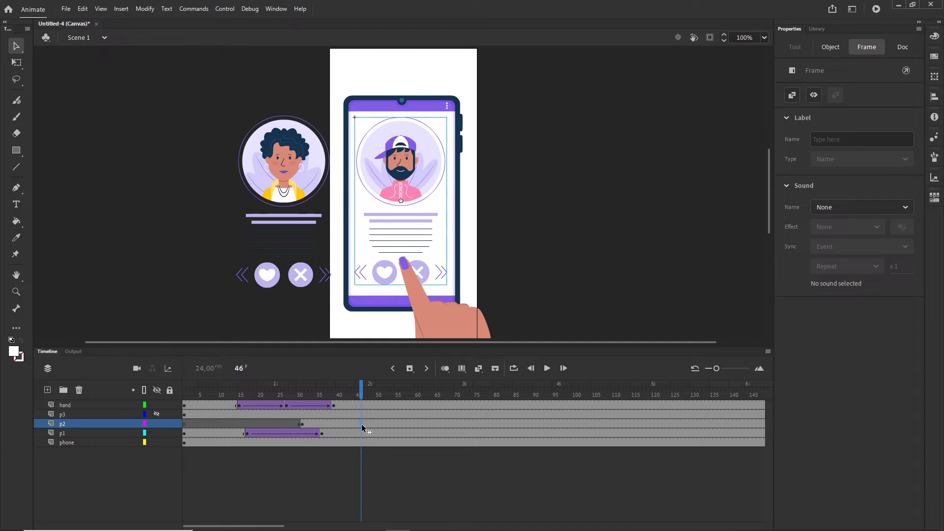
{"action": "key", "text": "F6"}
Move the p2 profile horizontally right at frame 31 until it sits just outside the stage's right edge
{"action": "left_click", "coordinate": [302, 424]}
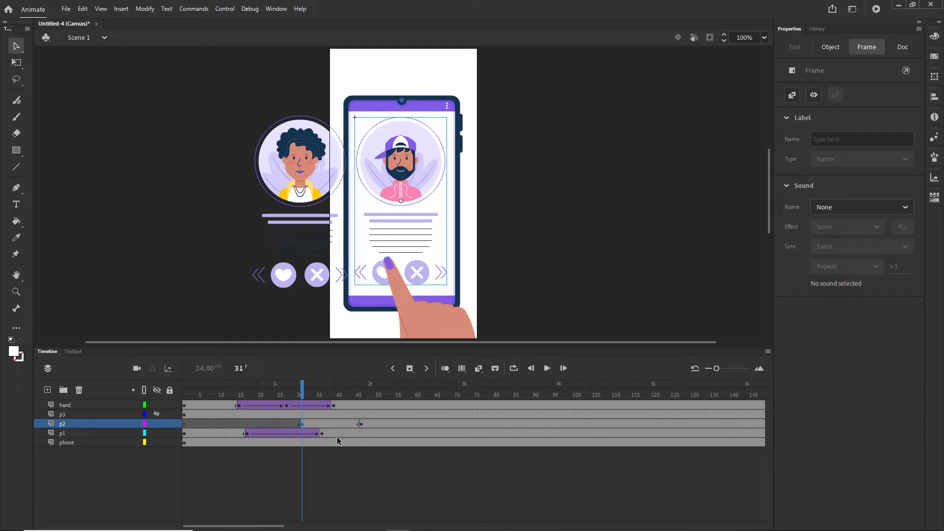
{"action": "key", "text": "shift+Right"}
{"action": "key", "text": "shift+Right"}
{"action": "key", "text": "shift+Right"}
{"action": "key", "text": "shift+Right"}
{"action": "key", "text": "shift+Right"}
{"action": "key", "text": "shift+Right"}
{"action": "key", "text": "shift+Right"}
{"action": "key", "text": "shift+Right"}
{"action": "key", "text": "shift+Right"}
{"action": "key", "text": "shift+Right"}
{"action": "key", "text": "shift+Right"}
{"action": "key", "text": "shift+Right"}
{"action": "key", "text": "shift+Right"}
{"action": "key", "text": "shift+Right"}
{"action": "key", "text": "shift+Right"}
{"action": "key", "text": "shift+Right"}
{"action": "key", "text": "shift+Right"}
{"action": "key", "text": "shift+Right"}
{"action": "key", "text": "shift+Right"}
{"action": "key", "text": "shift+Right"}
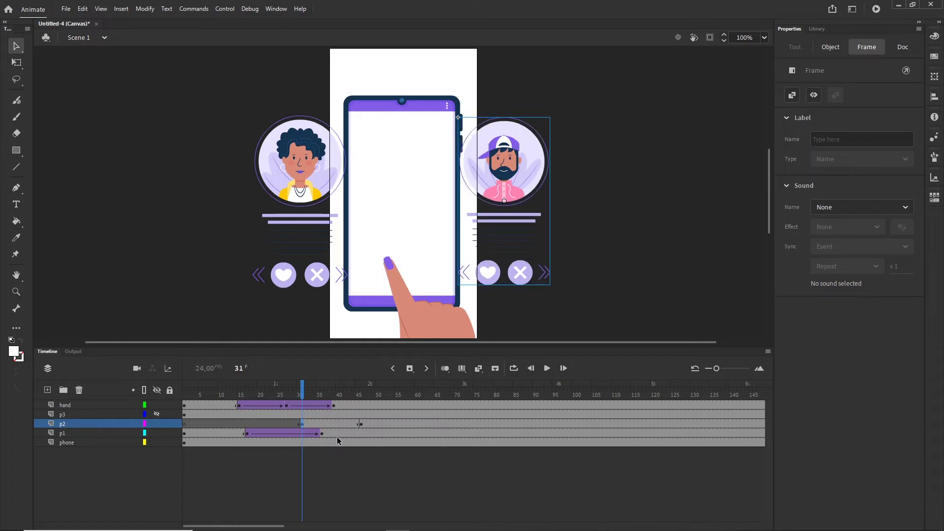
{"action": "key", "text": "shift+Right"}
{"action": "key", "text": "shift+Right"}
{"action": "key", "text": "shift+Right"}
{"action": "key", "text": "shift+Right"}
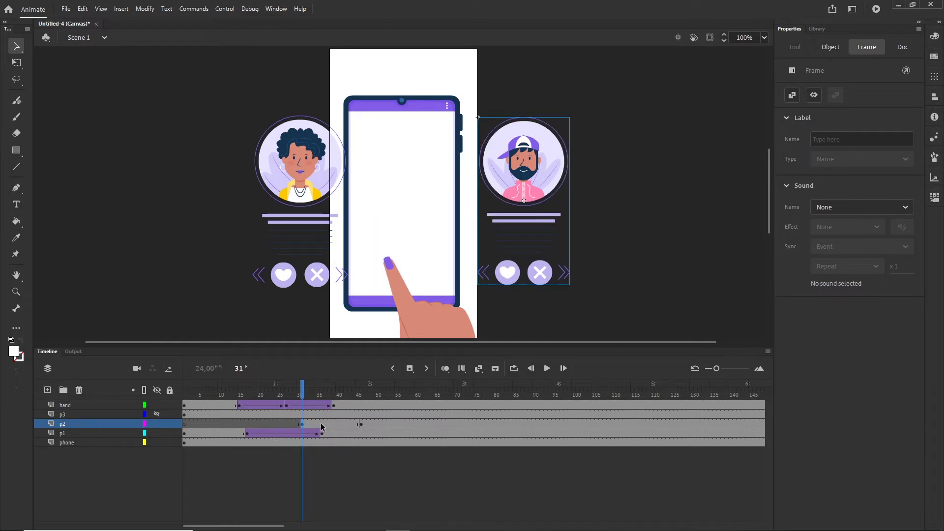
Create a classic tween between p2's keyframes at frames 31 and 46, and preview the motion
{"action": "right_click", "coordinate": [322, 424]}
{"action": "left_click", "coordinate": [363, 131]}
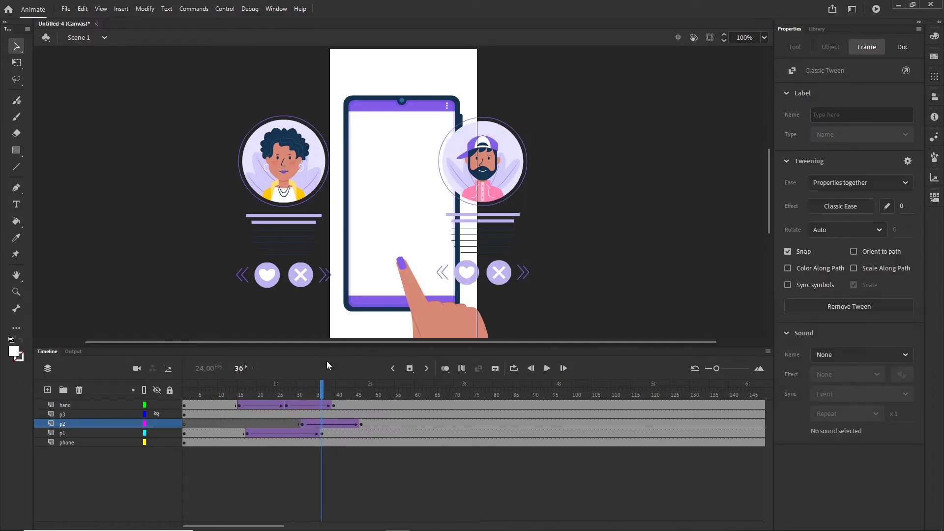
{"action": "key", "text": "Return"}
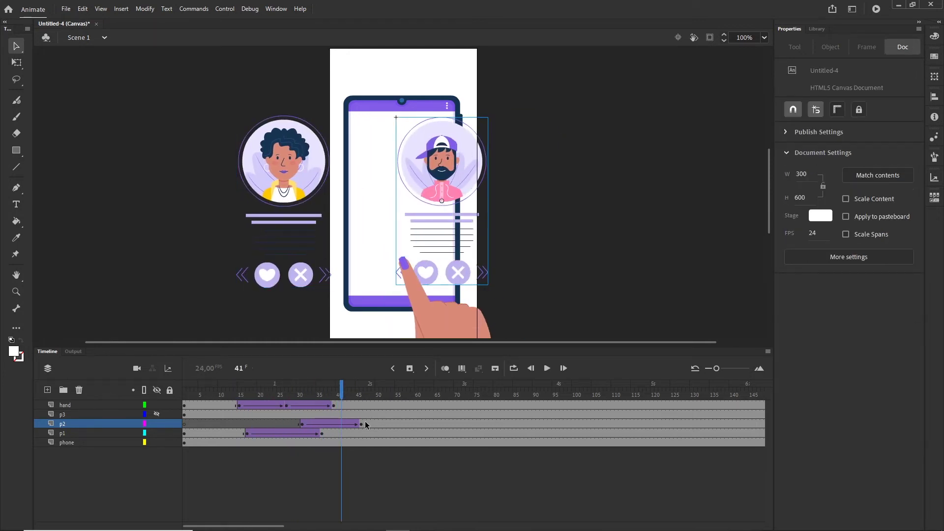
Retime p2's entrance tween to run from frame 20 to frame 38, and check it against p1's exit
{"action": "left_click", "coordinate": [361, 424]}
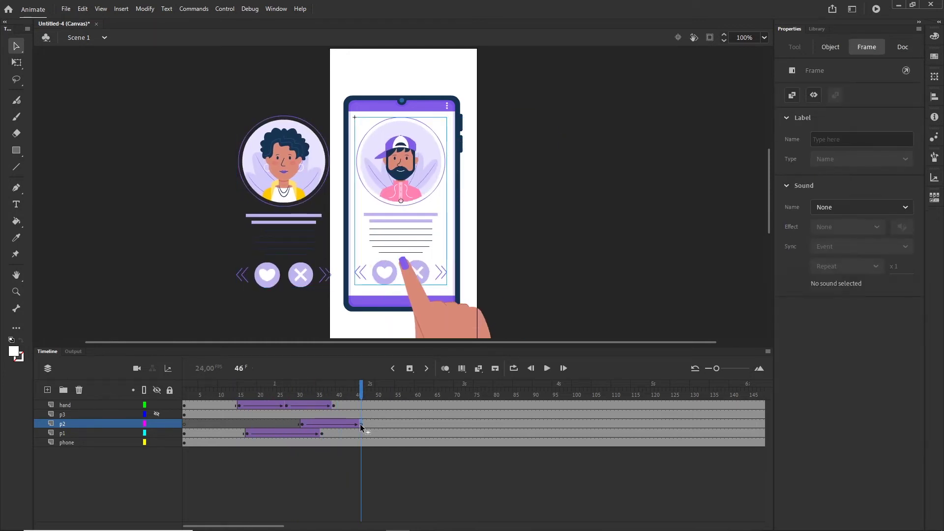
{"action": "left_click", "coordinate": [303, 425]}
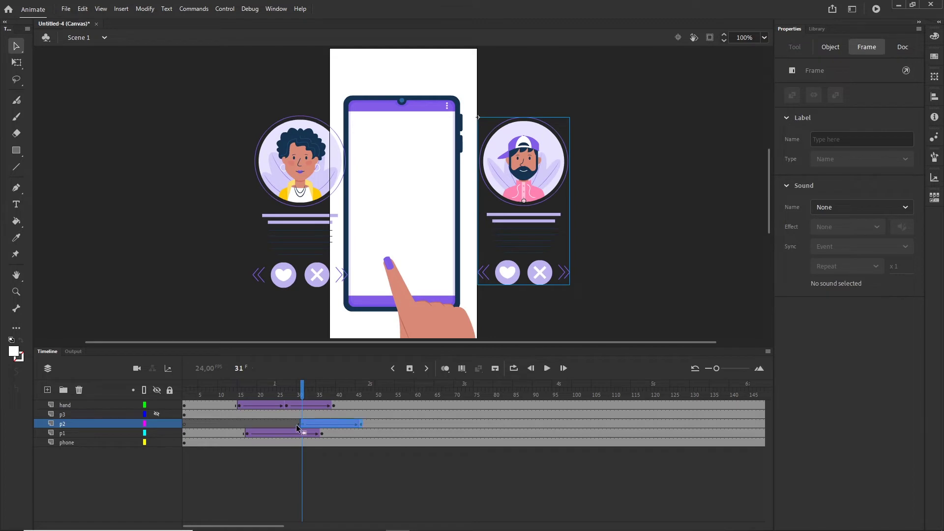
{"action": "left_click_drag", "start_coordinate": [261, 424], "coordinate": [333, 401]}
{"action": "left_click", "coordinate": [318, 426]}
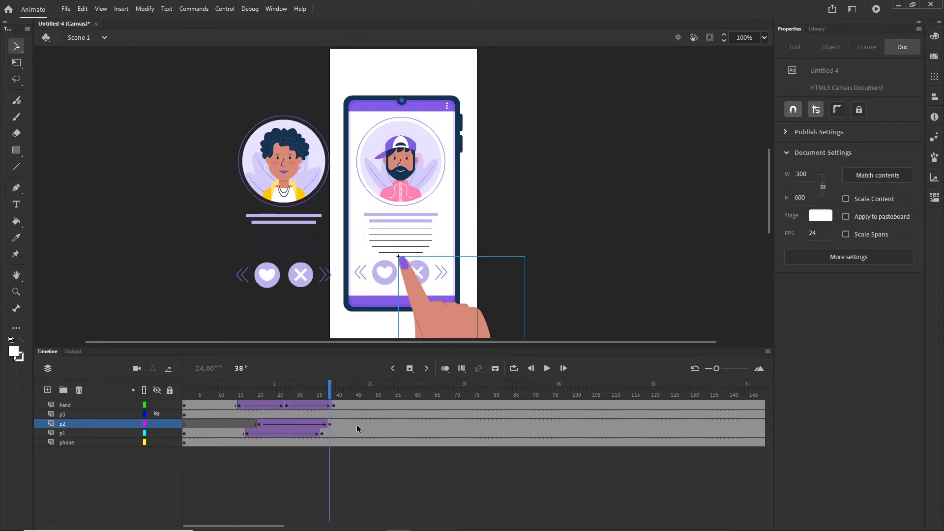
Insert p2 keyframes at frames 49 and 66, and move the profile left off the phone at frame 66
{"action": "left_click", "coordinate": [372, 423]}
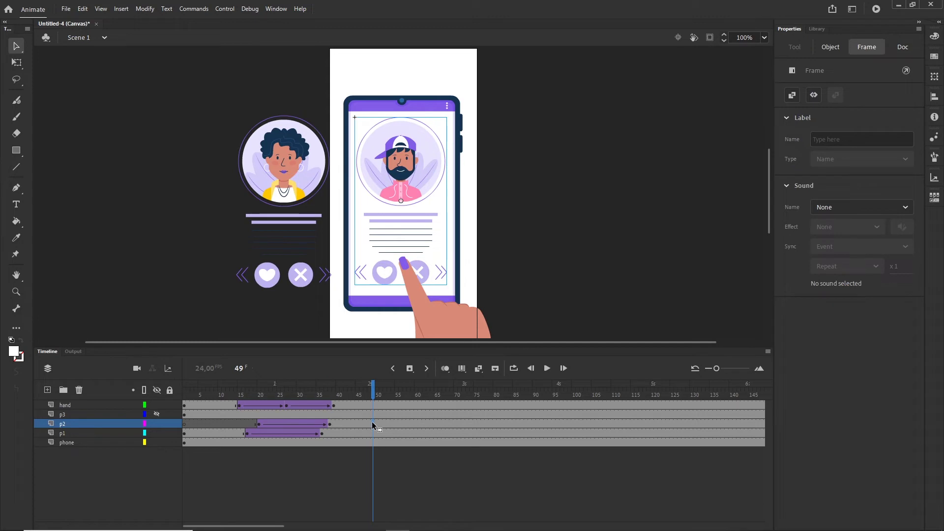
{"action": "left_click", "coordinate": [439, 423]}
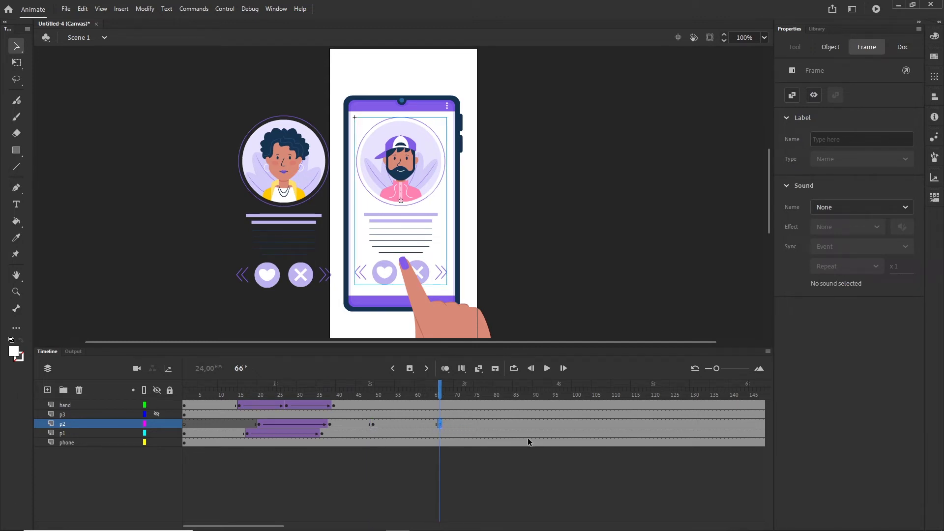
{"action": "key", "text": "shift+Left"}
{"action": "key", "text": "shift+Left"}
{"action": "key", "text": "shift+Left"}
{"action": "key", "text": "shift+Left"}
{"action": "key", "text": "shift+Left"}
{"action": "key", "text": "shift+Left"}
{"action": "key", "text": "shift+Left"}
{"action": "key", "text": "shift+Left"}
{"action": "key", "text": "shift+Left"}
{"action": "key", "text": "shift+Left"}
{"action": "key", "text": "shift+Left"}
{"action": "key", "text": "shift+Left"}
{"action": "key", "text": "shift+Left"}
{"action": "key", "text": "shift+Left"}
{"action": "key", "text": "shift+Left"}
{"action": "key", "text": "shift+Left"}
{"action": "key", "text": "shift+Left"}
{"action": "key", "text": "shift+Left"}
{"action": "key", "text": "shift+Left"}
{"action": "key", "text": "shift+Left"}
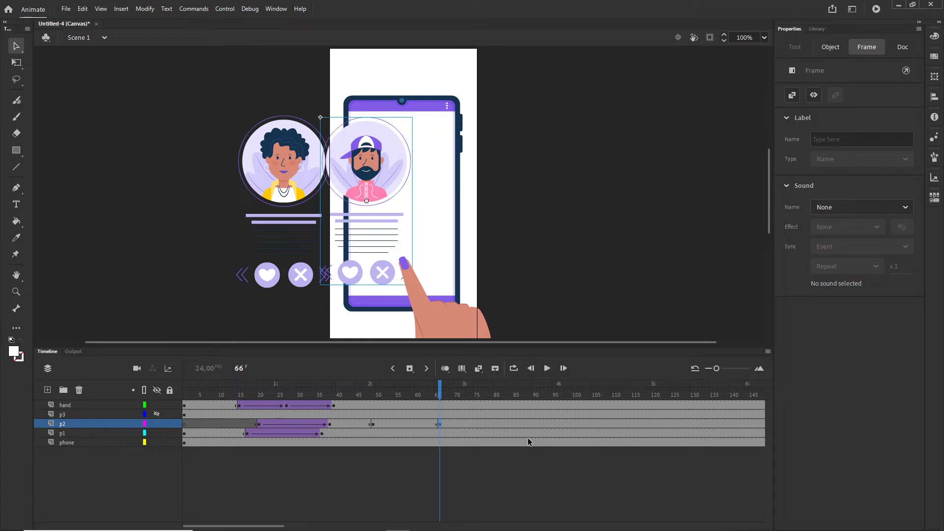
{"action": "key", "text": "shift+Left"}
{"action": "key", "text": "shift+Left"}
{"action": "key", "text": "shift+Left"}
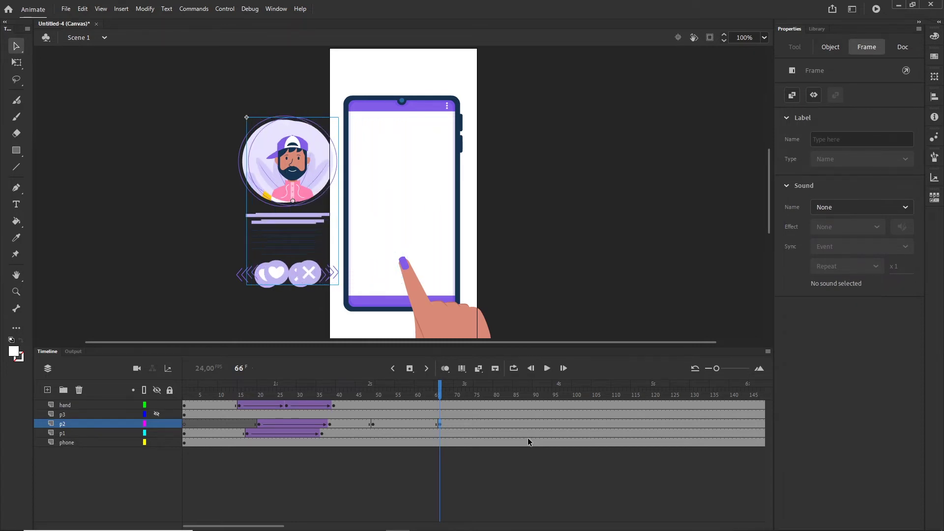
Create a classic tween between p2's keyframes at frames 49 and 66
{"action": "left_click", "coordinate": [400, 425]}
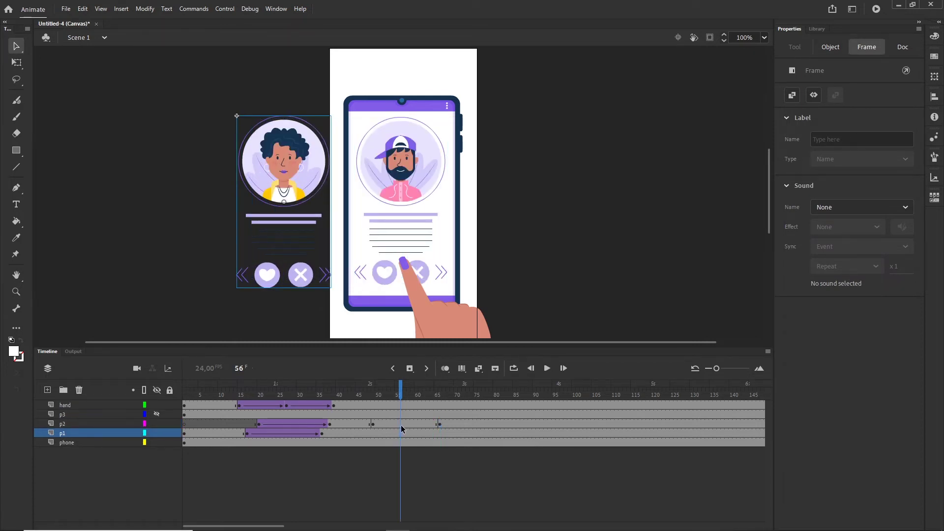
{"action": "right_click", "coordinate": [397, 425]}
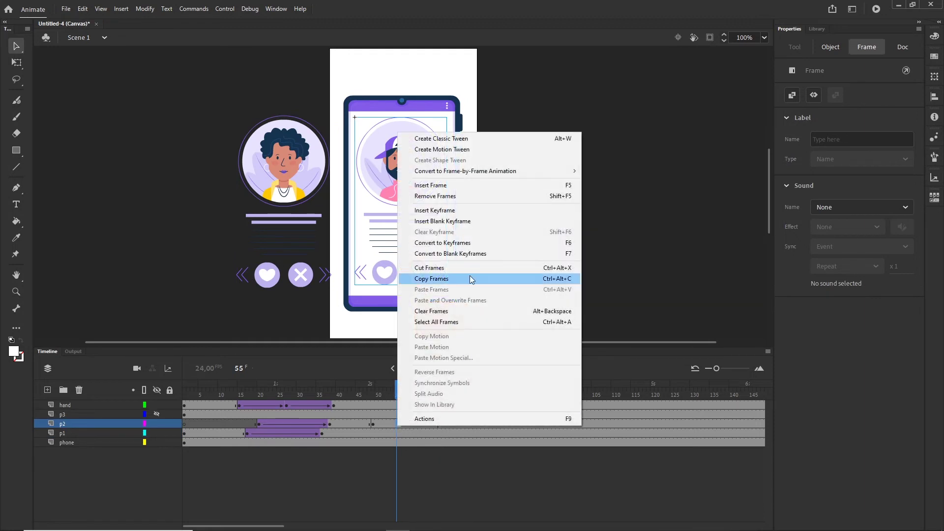
{"action": "left_click", "coordinate": [447, 140]}
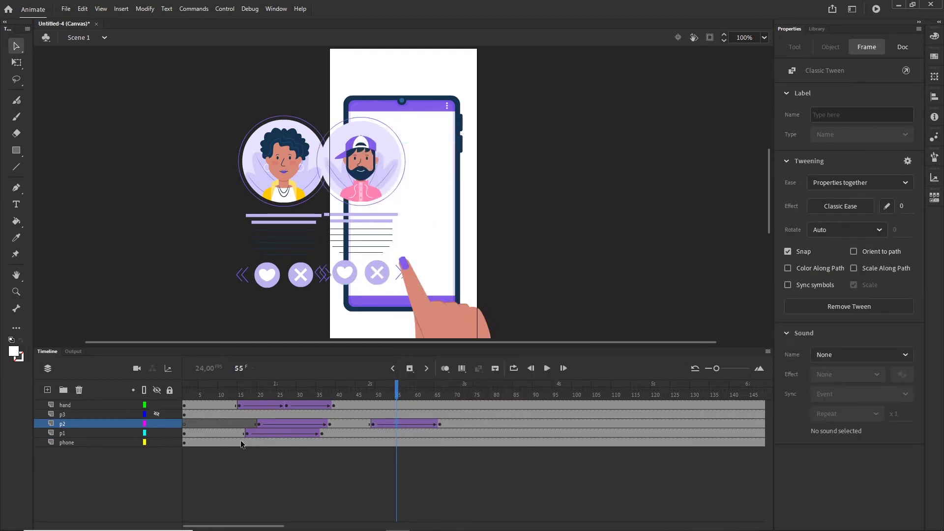
Apply the Ease In Out Quad effect to p2's tweens starting at frames 20 and 49, and scrub through the motion
{"action": "left_click", "coordinate": [259, 424]}
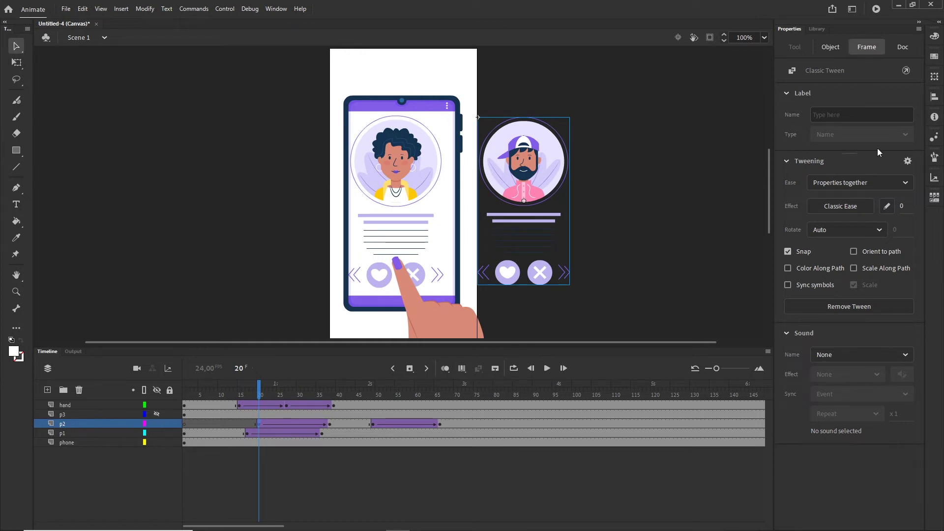
{"action": "left_click", "coordinate": [840, 206]}
{"action": "left_click", "coordinate": [624, 290]}
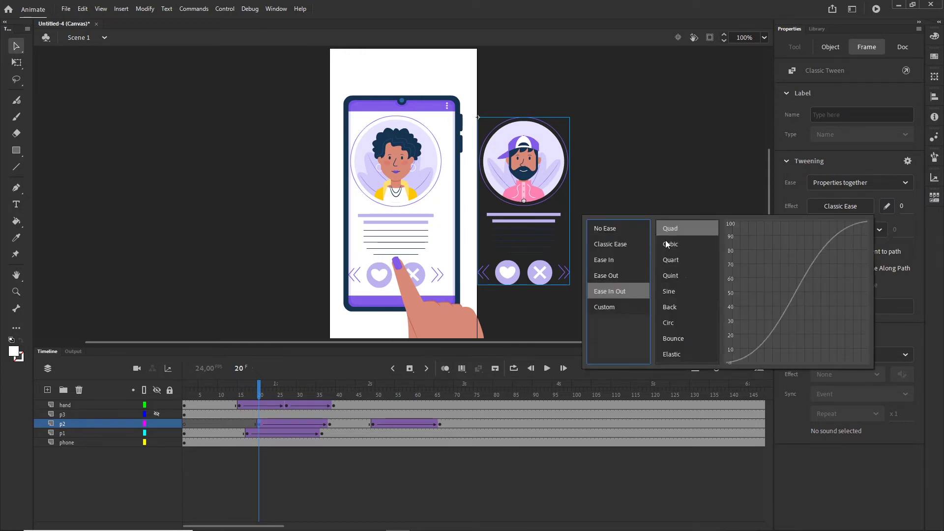
{"action": "left_click", "coordinate": [674, 229]}
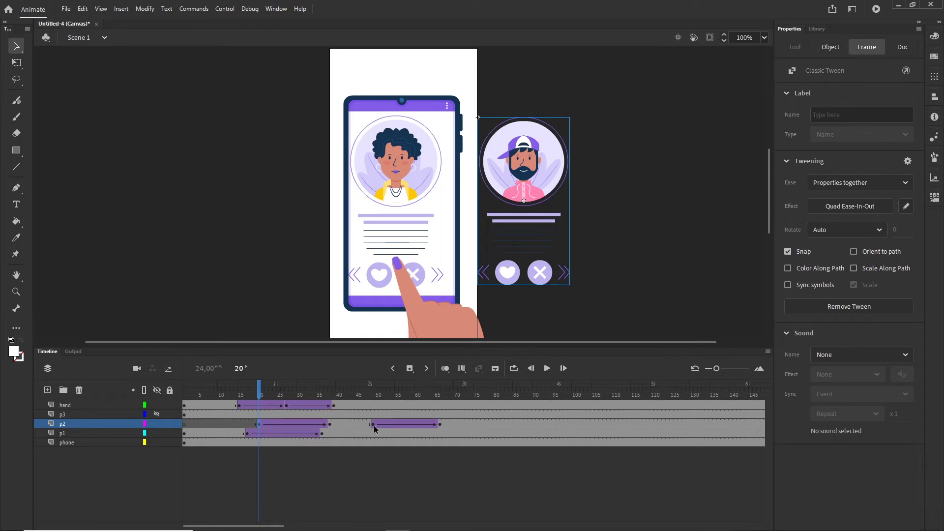
{"action": "left_click", "coordinate": [374, 425]}
{"action": "left_click", "coordinate": [842, 211]}
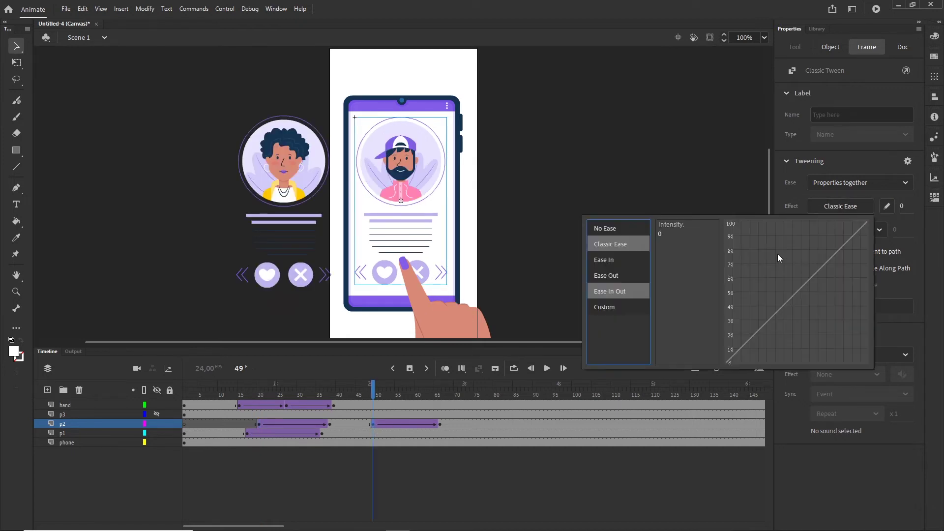
{"action": "left_click", "coordinate": [630, 293]}
{"action": "left_click", "coordinate": [676, 225]}
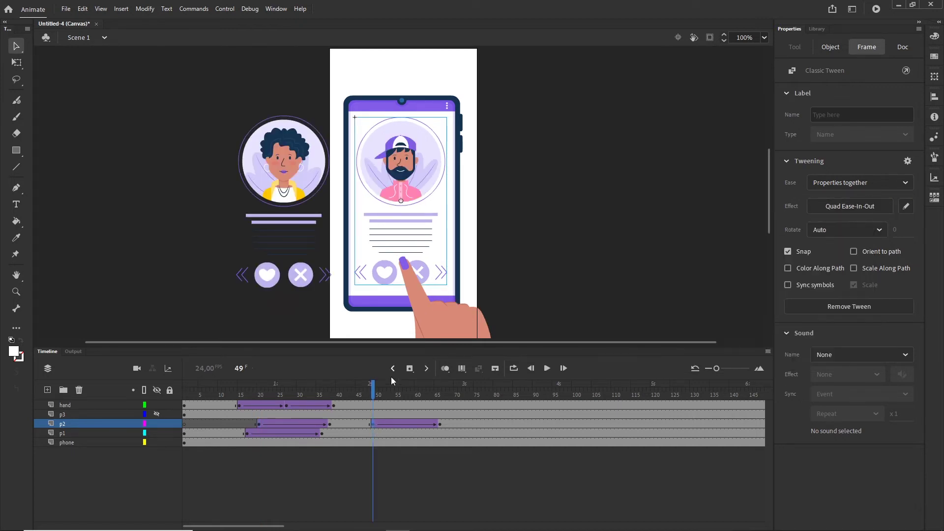
{"action": "left_click", "coordinate": [282, 423]}
{"action": "left_click_drag", "start_coordinate": [268, 404], "coordinate": [320, 411]}
Duplicate the hand's swipe frames 15 to 39 so the copy starts at frame 48, and scrub through it
{"action": "left_click", "coordinate": [333, 406]}
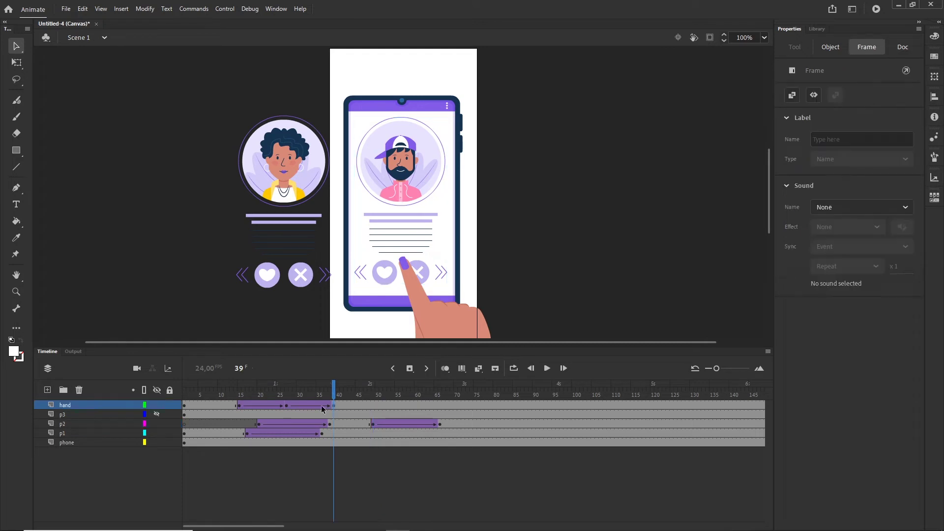
{"action": "left_click", "coordinate": [239, 406]}
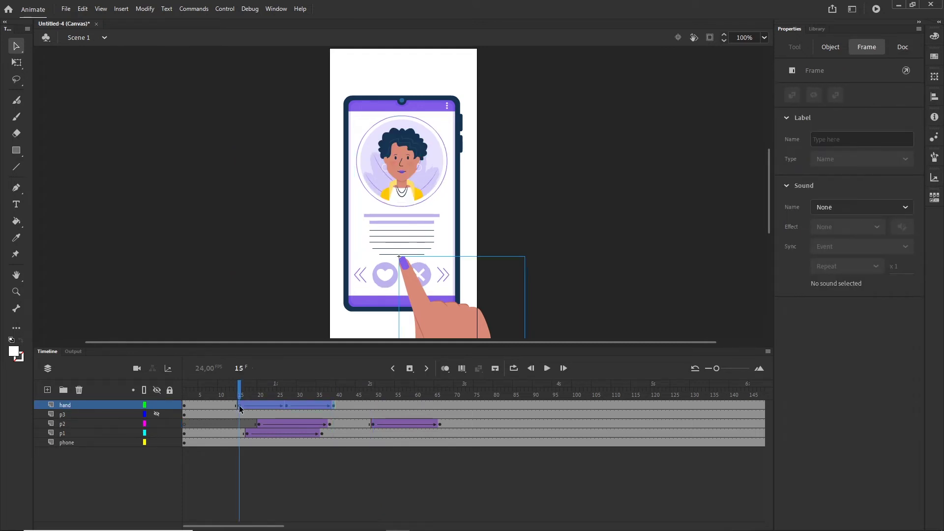
{"action": "left_click_drag", "start_coordinate": [240, 405], "coordinate": [435, 403]}
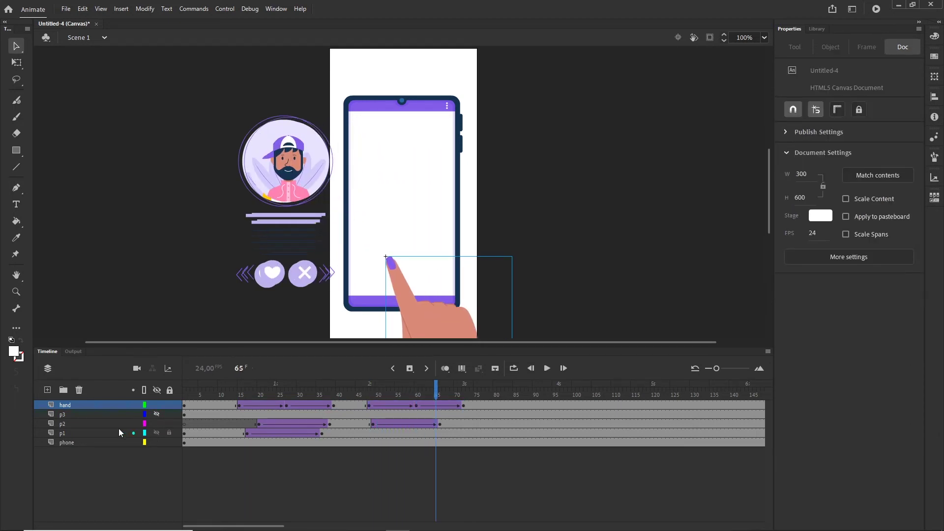
Show layer p3 and move its starting keyframe from frame 1 to frame 53
{"action": "left_click", "coordinate": [158, 415]}
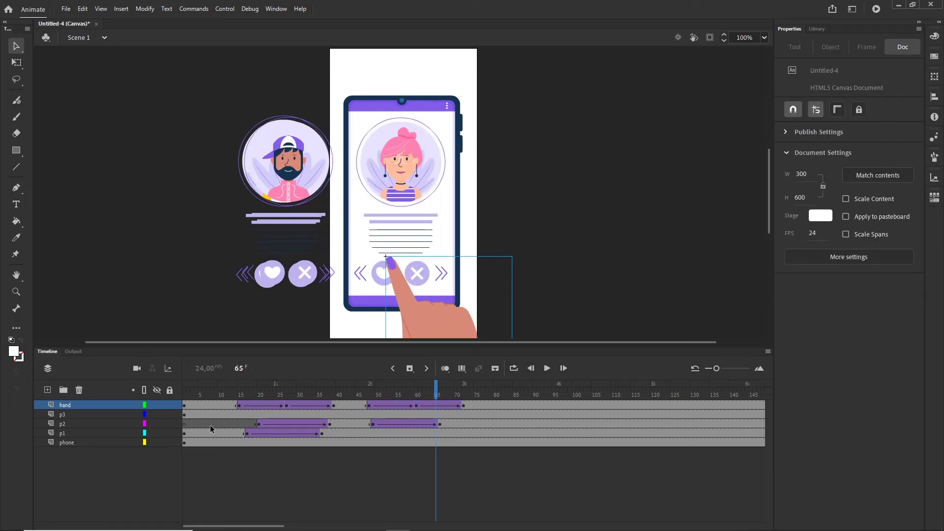
{"action": "left_click", "coordinate": [185, 415]}
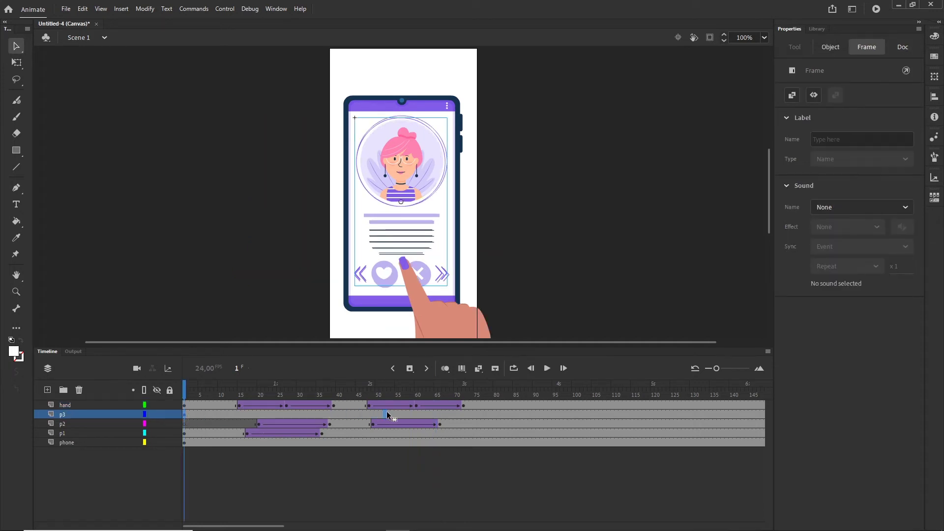
{"action": "left_click_drag", "start_coordinate": [387, 414], "coordinate": [388, 414]}
Insert a p3 keyframe at frame 72, and move the profile right off the phone at frame 53
{"action": "left_click", "coordinate": [464, 416]}
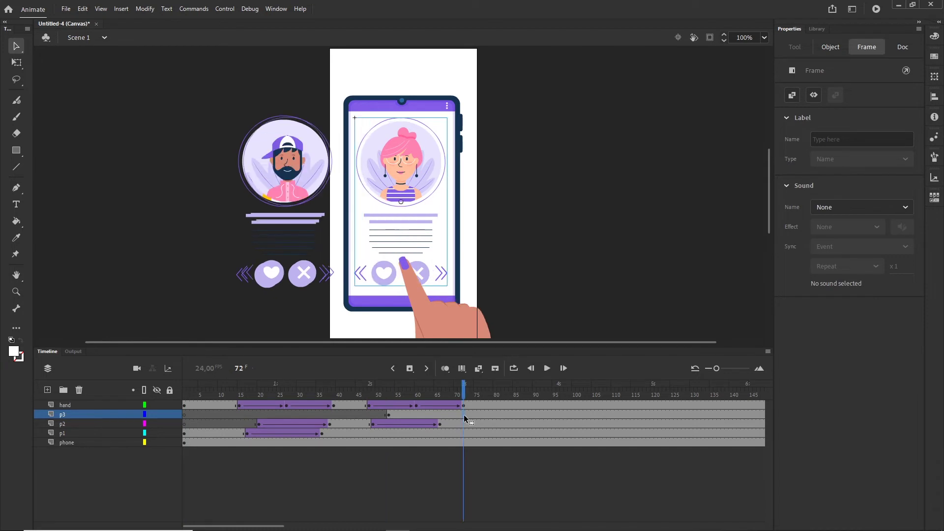
{"action": "left_click", "coordinate": [463, 414]}
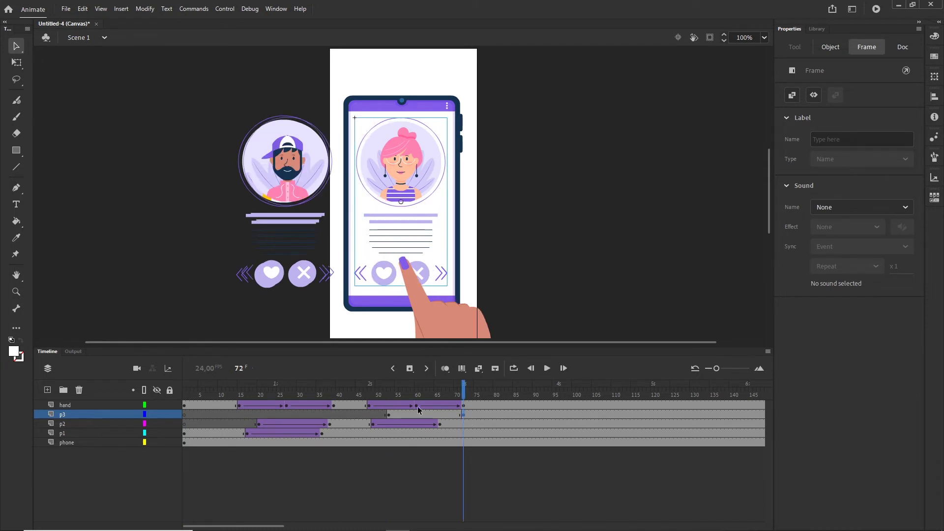
{"action": "left_click", "coordinate": [389, 415]}
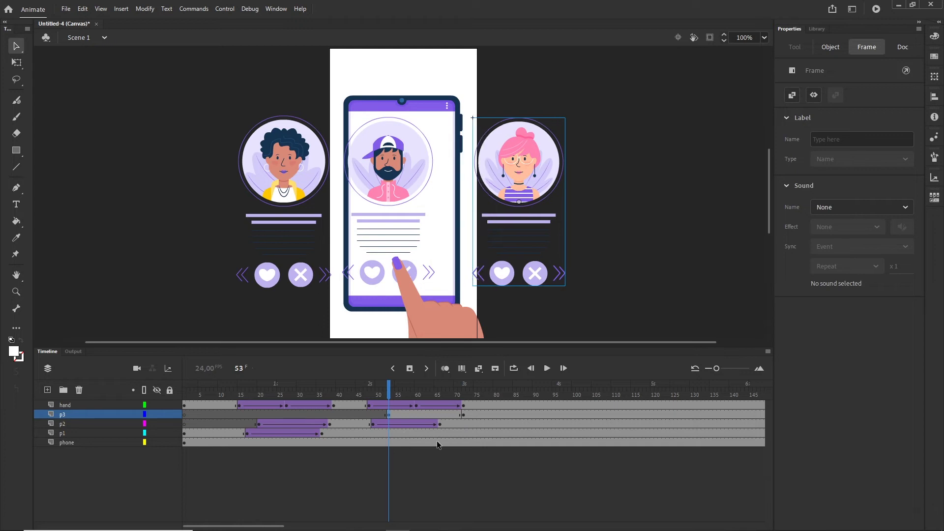
Create a classic tween between p3's keyframes at frames 53 and 72, and scrub through it
{"action": "right_click", "coordinate": [424, 419]}
{"action": "left_click", "coordinate": [466, 129]}
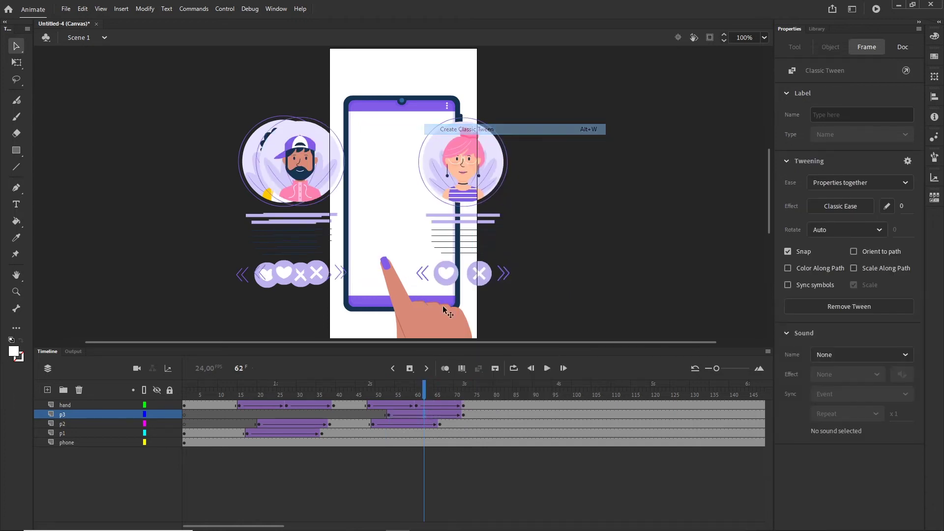
{"action": "left_click_drag", "start_coordinate": [424, 385], "coordinate": [440, 399]}
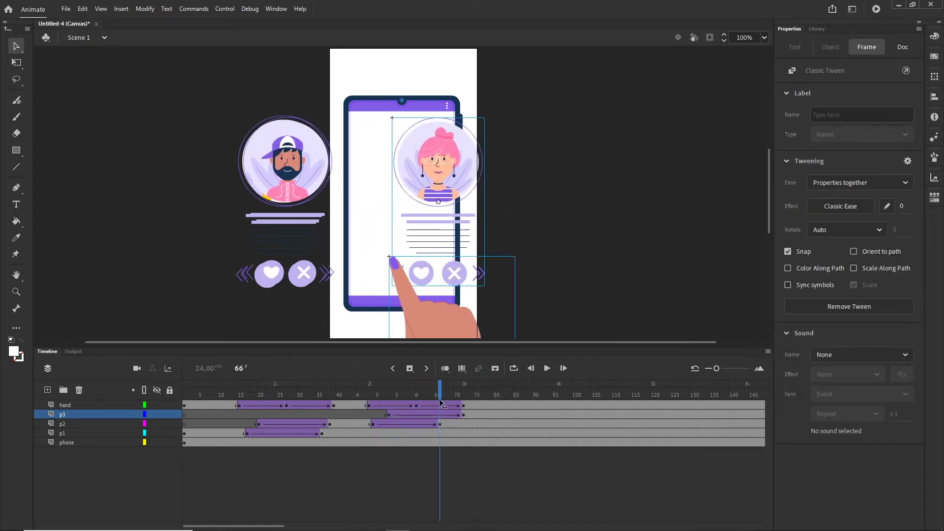
Apply the Ease In Out Quad effect to p3's tween starting at frame 53, and scrub through the motion
{"action": "left_click", "coordinate": [390, 420]}
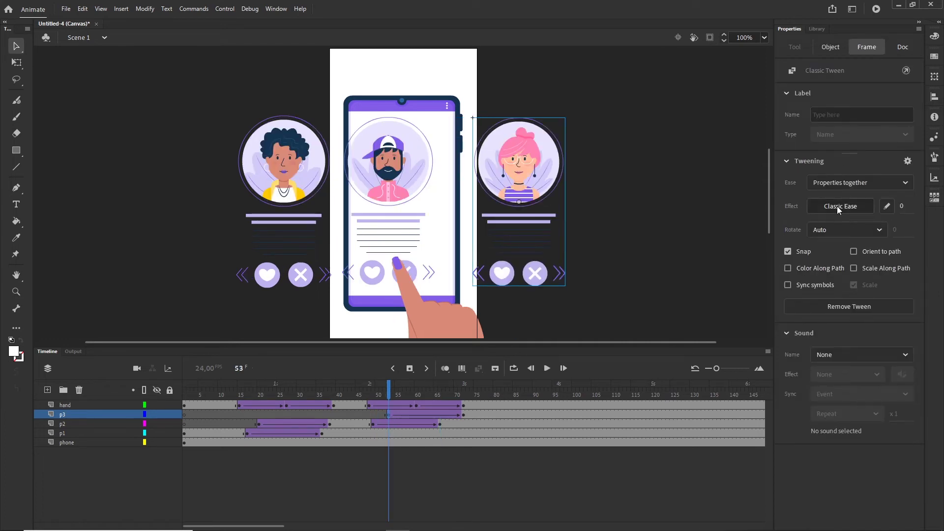
{"action": "left_click", "coordinate": [841, 206]}
{"action": "left_click", "coordinate": [628, 291]}
{"action": "double_click", "coordinate": [680, 228]}
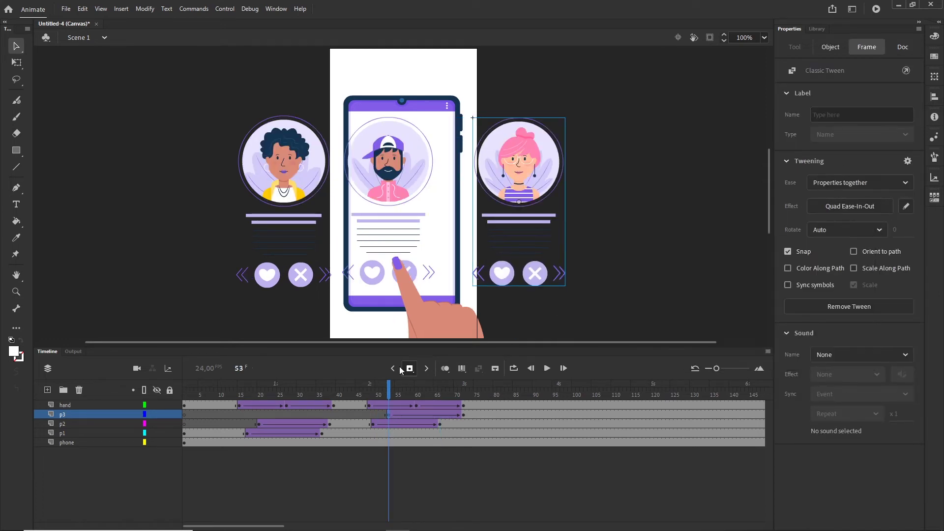
{"action": "left_click_drag", "start_coordinate": [390, 392], "coordinate": [464, 393]}
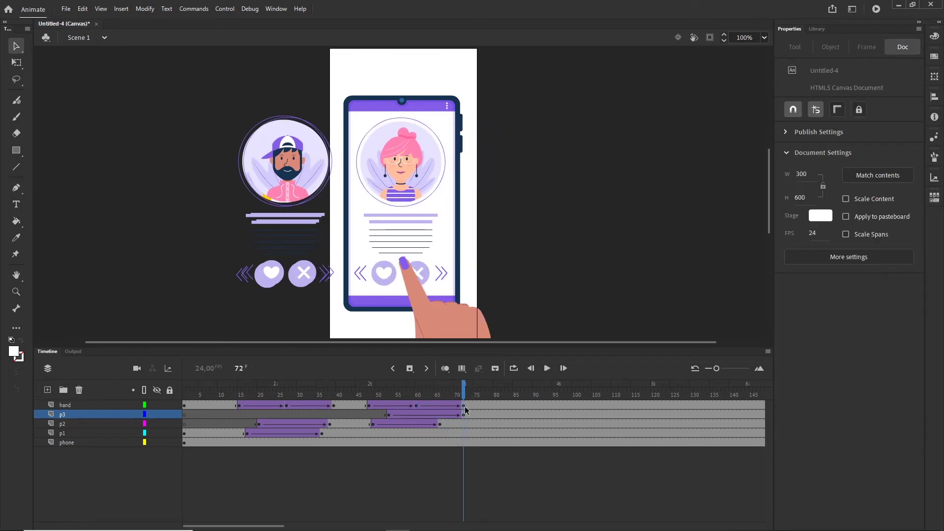
Insert p3 keyframes at frames 83 and 98, and move the profile right off the phone at frame 98
{"action": "left_click", "coordinate": [500, 411]}
{"action": "left_click", "coordinate": [505, 412]}
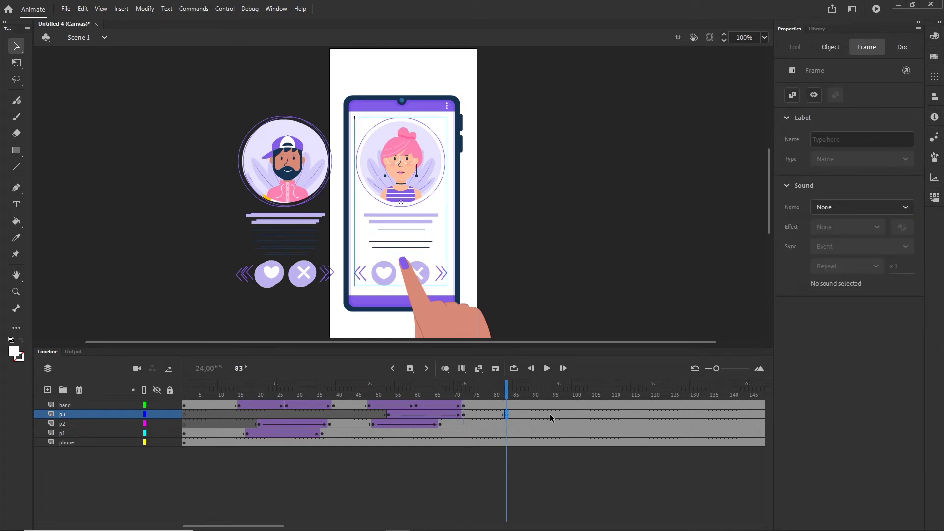
{"action": "left_click", "coordinate": [567, 414]}
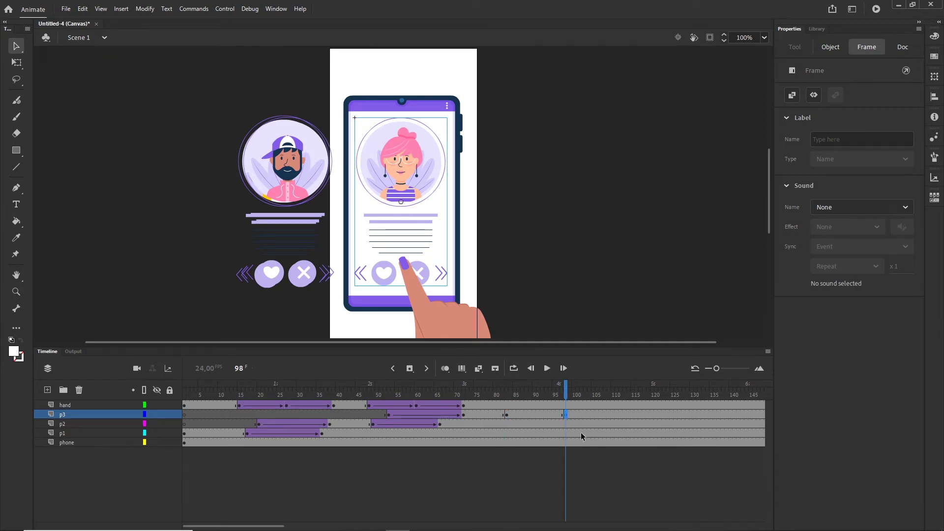
{"action": "key", "text": "shift+Right"}
{"action": "key", "text": "shift+Right"}
{"action": "key", "text": "shift+Right"}
{"action": "key", "text": "shift+Right"}
{"action": "key", "text": "shift+Right"}
{"action": "key", "text": "shift+Right"}
{"action": "key", "text": "shift+Right"}
{"action": "key", "text": "shift+Right"}
{"action": "key", "text": "shift+Right"}
{"action": "key", "text": "shift+Right"}
{"action": "key", "text": "shift+Right"}
{"action": "key", "text": "shift+Right"}
{"action": "key", "text": "shift+Right"}
{"action": "key", "text": "shift+Right"}
{"action": "key", "text": "shift+Right"}
{"action": "key", "text": "shift+Right"}
{"action": "key", "text": "shift+Right"}
{"action": "key", "text": "shift+Right"}
{"action": "key", "text": "shift+Right"}
{"action": "key", "text": "shift+Right"}
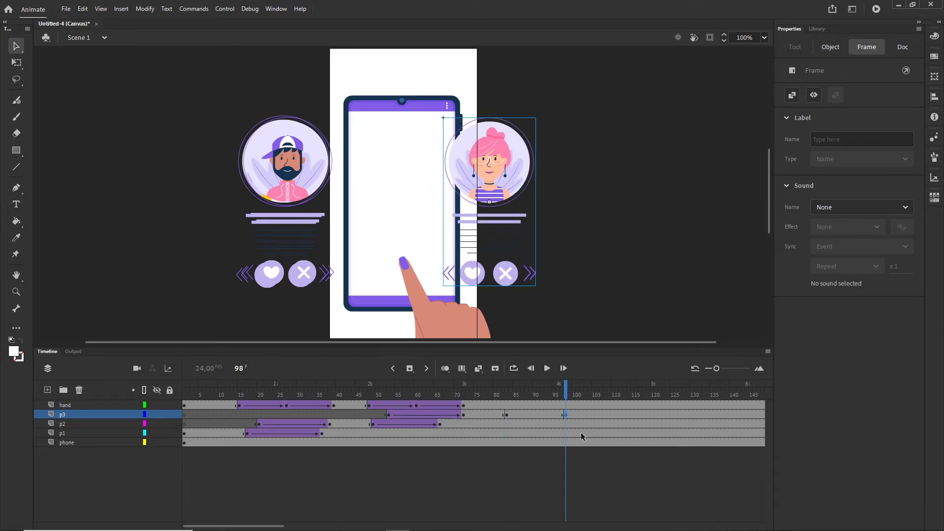
{"action": "key", "text": "shift+Right"}
{"action": "key", "text": "shift+Right"}
{"action": "key", "text": "shift+Right"}
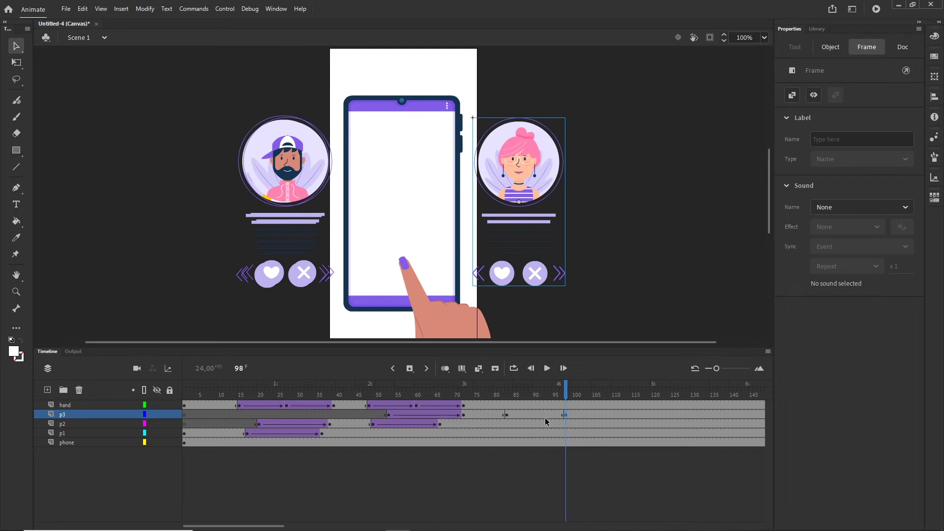
Create a classic tween with Ease In Out Quad between p3's keyframes at frames 83 and 98, and extend its end to frame 103
{"action": "right_click", "coordinate": [534, 412]}
{"action": "left_click", "coordinate": [615, 124]}
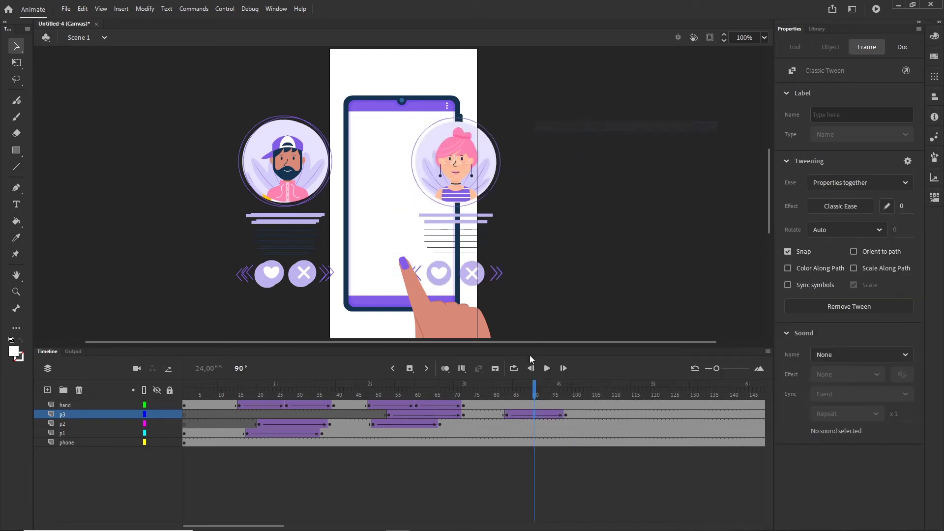
{"action": "left_click", "coordinate": [505, 414]}
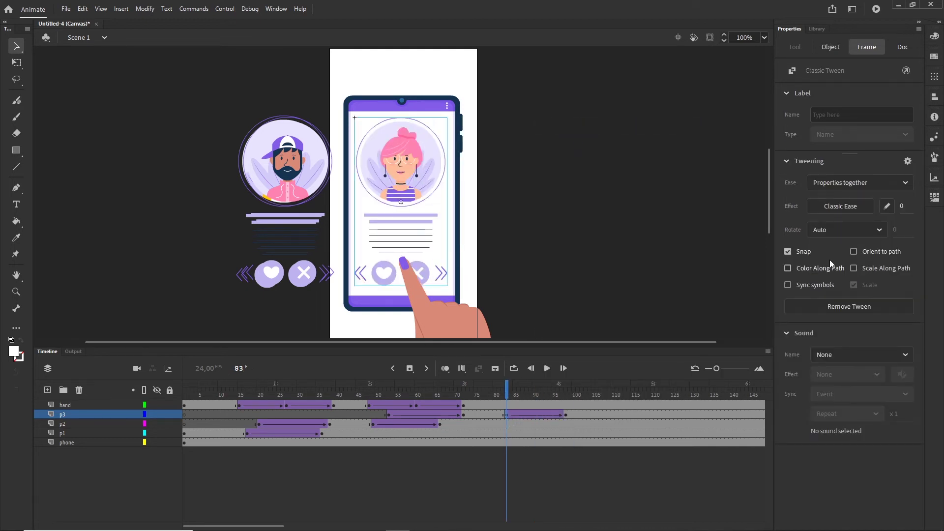
{"action": "left_click", "coordinate": [835, 208]}
{"action": "left_click", "coordinate": [607, 294]}
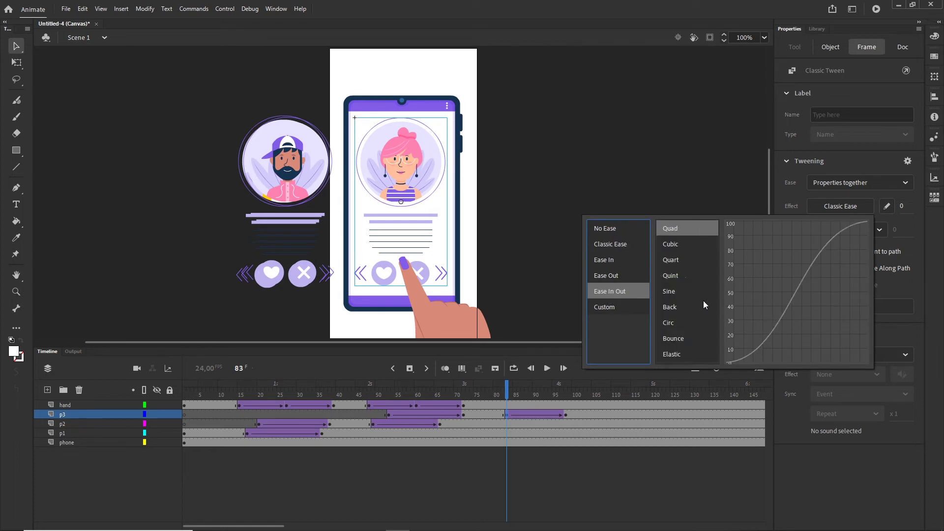
{"action": "double_click", "coordinate": [675, 227]}
{"action": "left_click", "coordinate": [565, 415]}
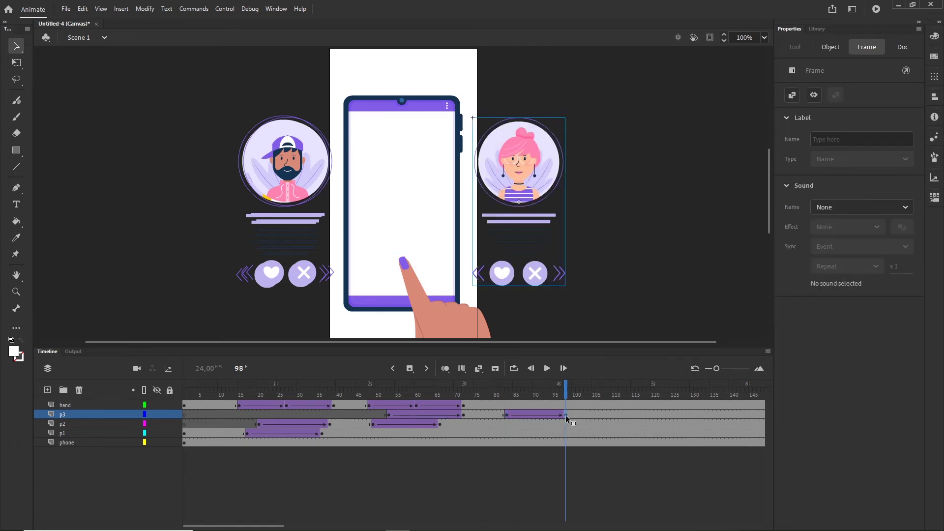
{"action": "left_click_drag", "start_coordinate": [565, 416], "coordinate": [498, 394]}
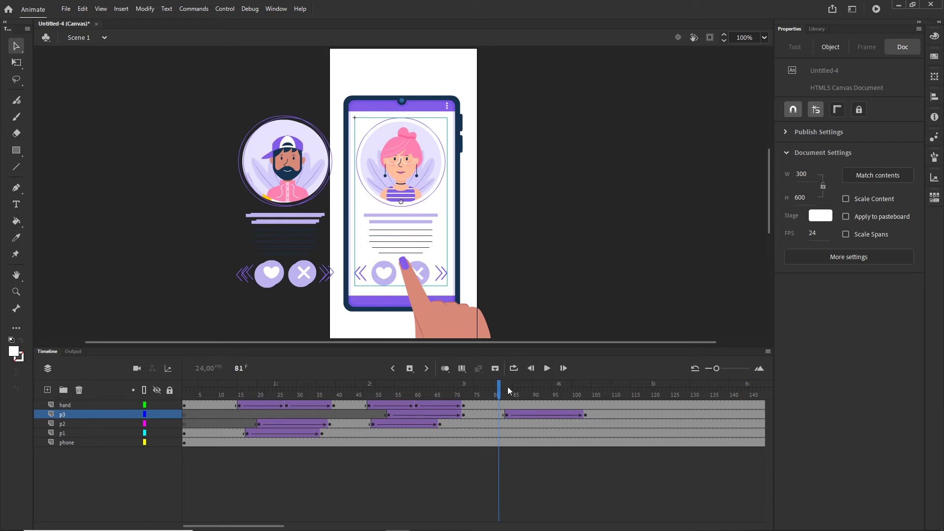
Insert hand keyframes at frames 81 and 90, and shift the hand to the right at frame 90
{"action": "left_click", "coordinate": [498, 404]}
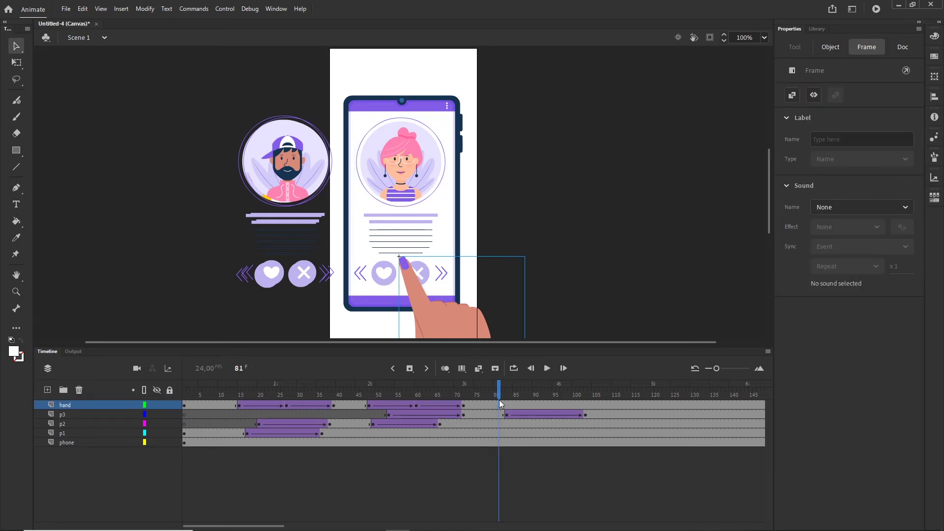
{"action": "left_click", "coordinate": [533, 404]}
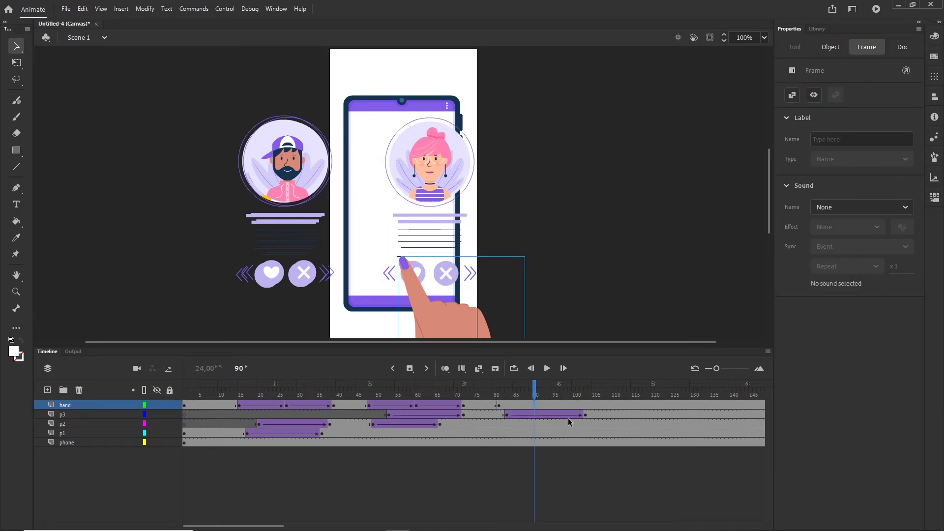
{"action": "key", "text": "F6"}
{"action": "key", "text": "shift+Right"}
{"action": "key", "text": "shift+Right"}
{"action": "key", "text": "shift+Right"}
{"action": "key", "text": "shift+Right"}
{"action": "key", "text": "shift+Right"}
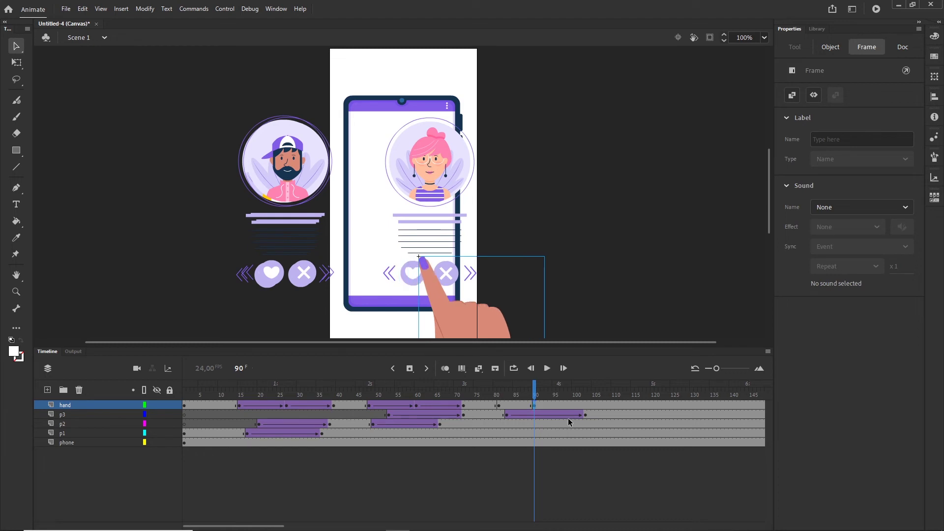
Insert a hand keyframe at frame 99 from the frame 81 pose, and create classic tweens between frames 81, 90 and 99
{"action": "left_click", "coordinate": [498, 405]}
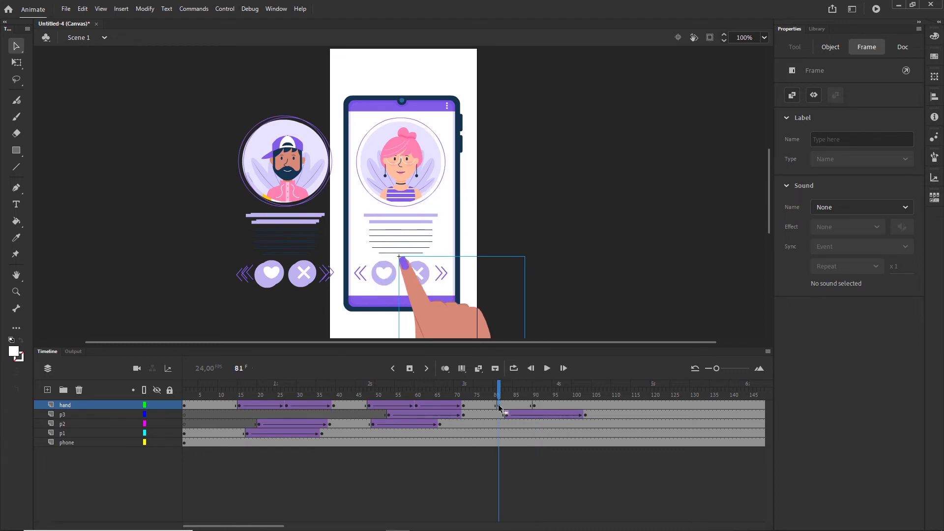
{"action": "left_click", "coordinate": [568, 405]}
{"action": "key", "text": "F6"}
{"action": "left_click", "coordinate": [550, 405]}
{"action": "left_click_drag", "start_coordinate": [522, 405], "coordinate": [539, 405]}
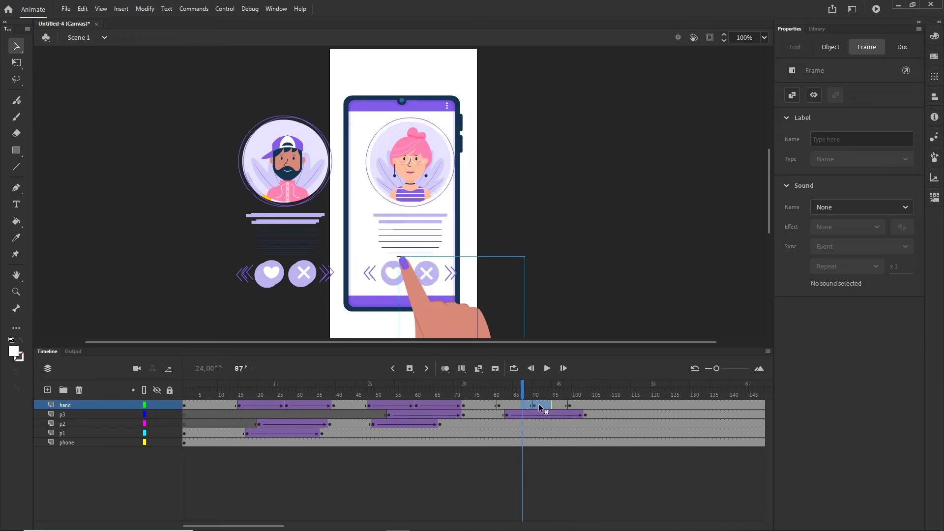
{"action": "right_click", "coordinate": [539, 404]}
{"action": "left_click", "coordinate": [573, 119]}
{"action": "left_click", "coordinate": [558, 443]}
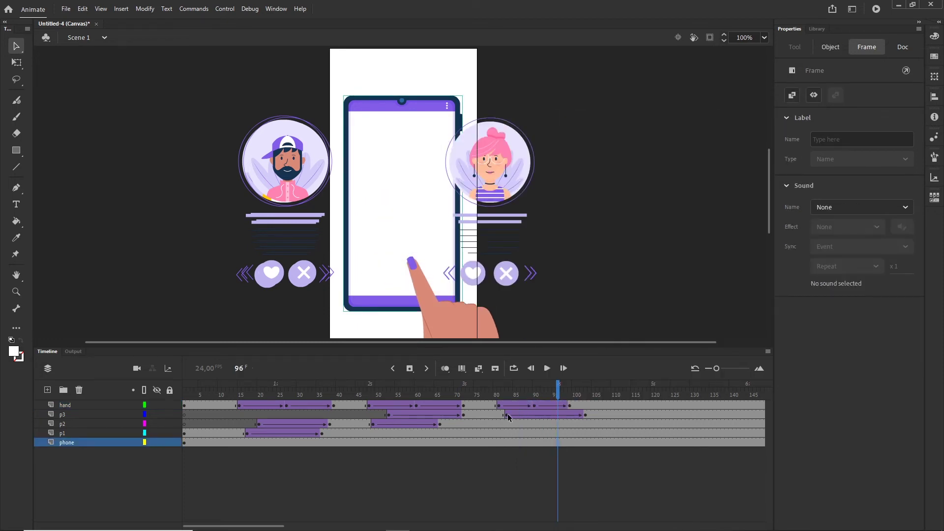
Apply the Ease In Out Quad effect to the hand's tweens starting at frames 81 and 90, and scrub through the motion
{"action": "left_click", "coordinate": [499, 405]}
{"action": "left_click", "coordinate": [535, 404], "text": "shift"}
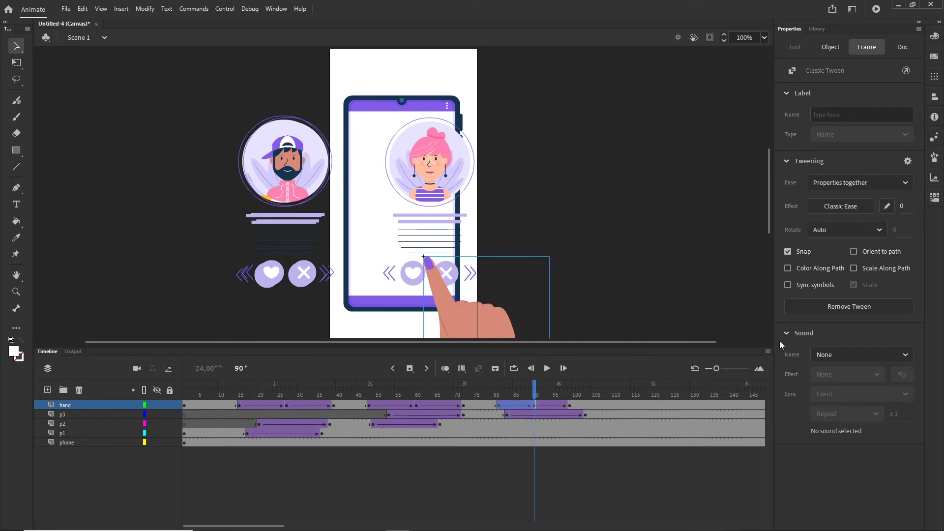
{"action": "left_click", "coordinate": [836, 209]}
{"action": "left_click", "coordinate": [620, 292]}
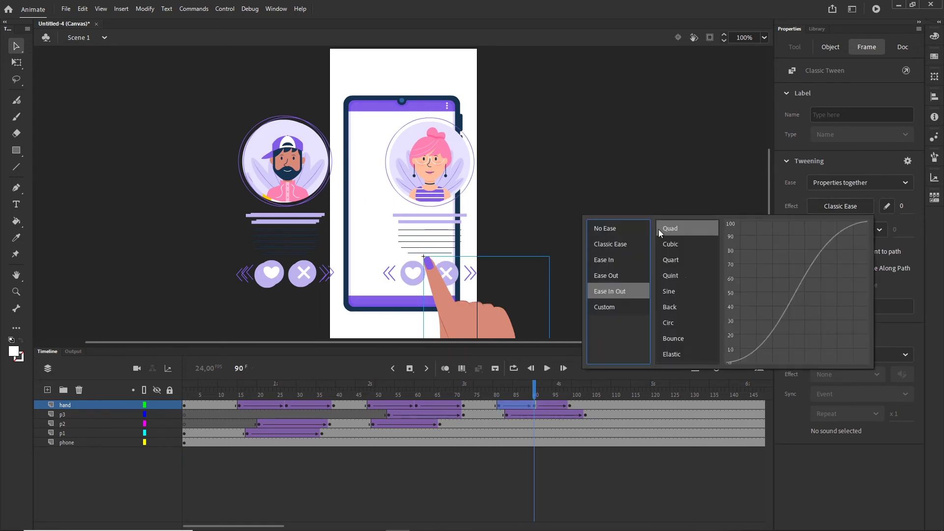
{"action": "double_click", "coordinate": [669, 232]}
{"action": "left_click", "coordinate": [510, 393]}
{"action": "left_click_drag", "start_coordinate": [511, 393], "coordinate": [565, 397]}
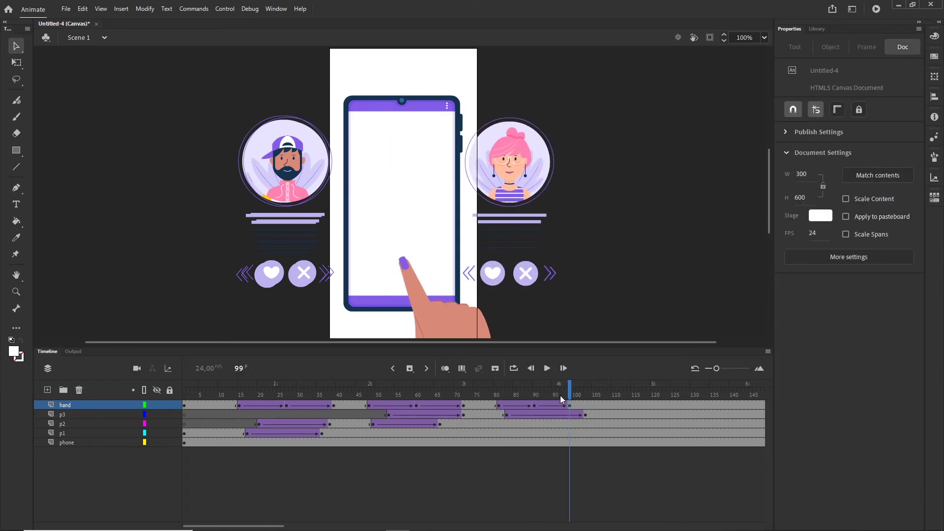
Test the animation in the browser, and return to the Animate document
{"action": "key", "text": "ctrl+Return"}
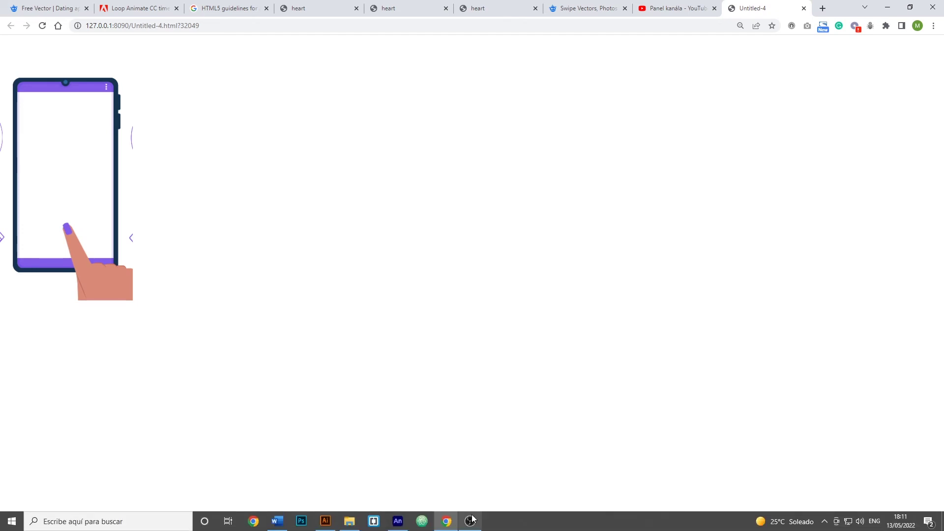
{"action": "left_click", "coordinate": [446, 526]}
{"action": "left_click", "coordinate": [45, 352]}
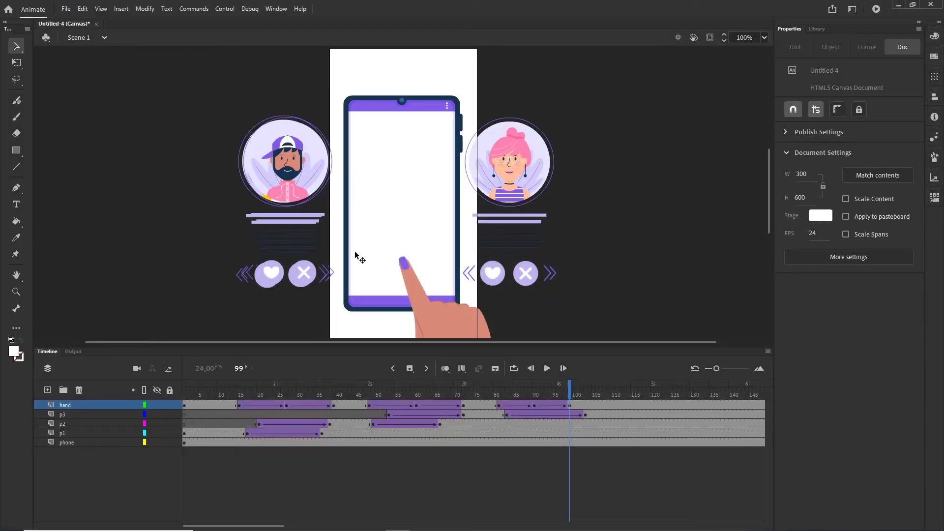
Add a new layer above the hand layer and set the Rectangle tool's fill to red
{"action": "left_click", "coordinate": [47, 390]}
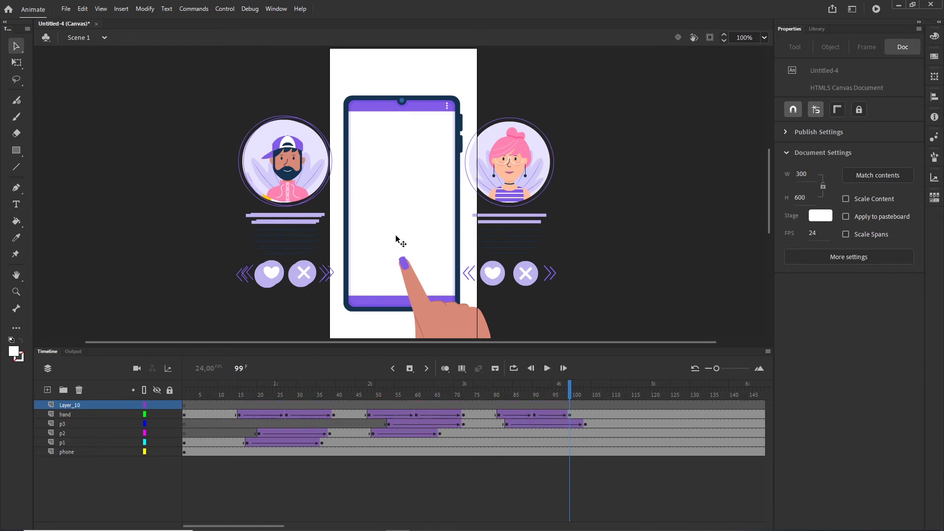
{"action": "left_click", "coordinate": [17, 150]}
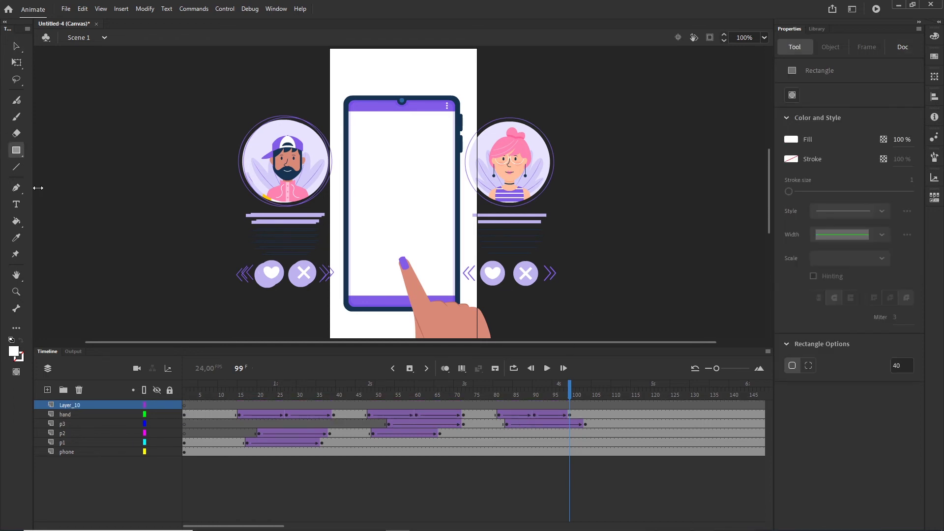
{"action": "left_click", "coordinate": [791, 139]}
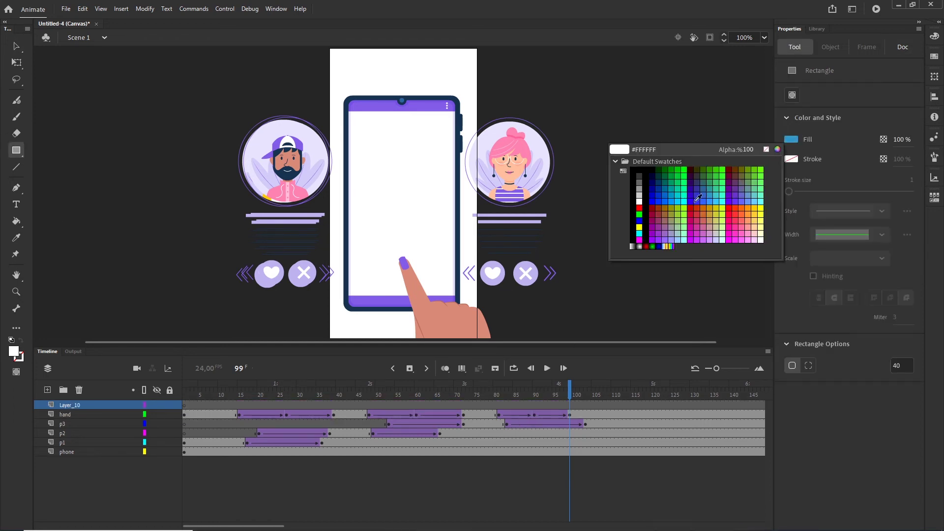
{"action": "left_click", "coordinate": [640, 207]}
{"action": "scroll", "coordinate": [449, 119], "scroll_direction": "up", "scroll_amount": 3}
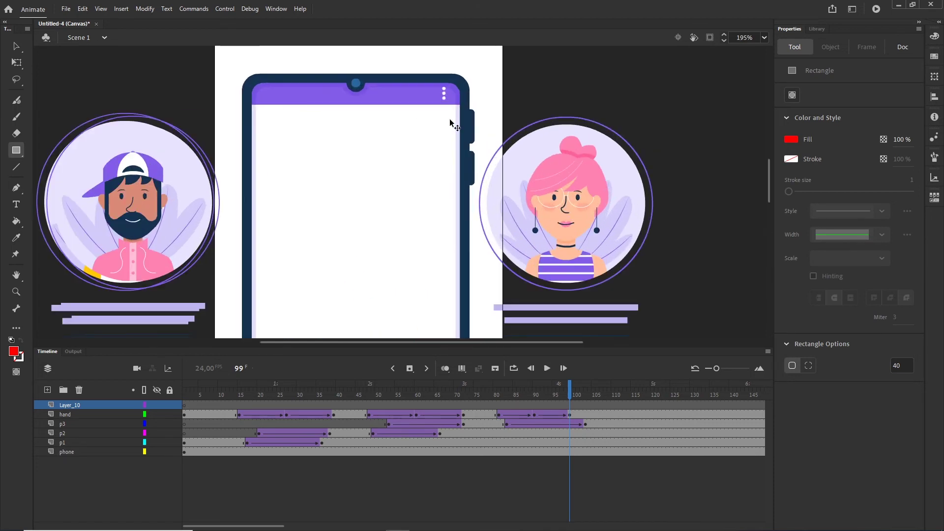
{"action": "scroll", "coordinate": [452, 147], "scroll_direction": "down", "scroll_amount": 2}
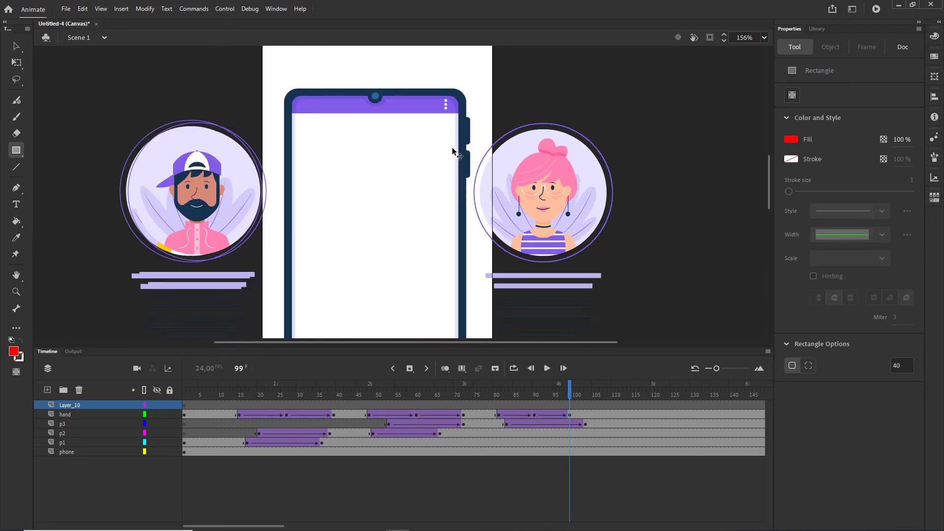
Set the rectangle corner radius to 0 and draw a red rectangle about 210 × 361 px over the phone's screen
{"action": "left_click_drag", "start_coordinate": [454, 121], "coordinate": [333, 173]}
{"action": "key", "text": "ctrl+z"}
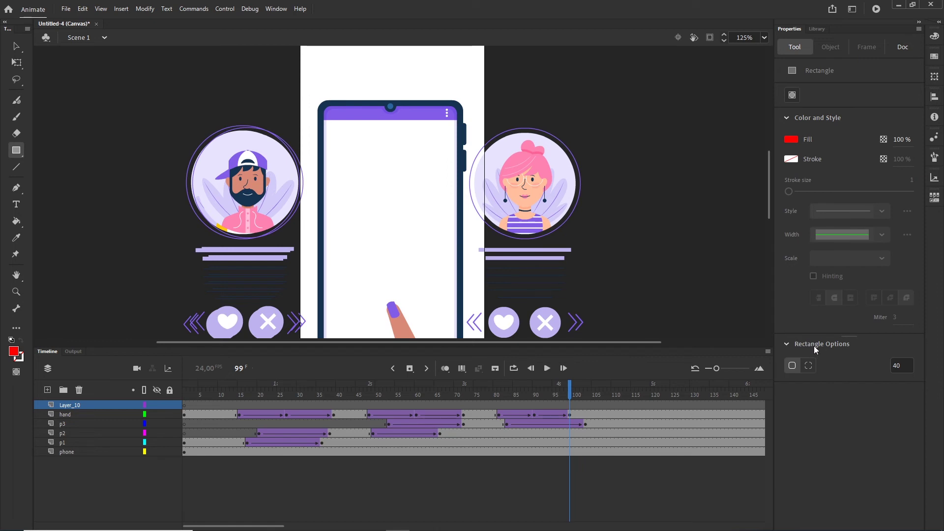
{"action": "left_click", "coordinate": [908, 361]}
{"action": "key", "text": "BackSpace"}
{"action": "left_click", "coordinate": [882, 405]}
{"action": "left_click_drag", "start_coordinate": [455, 120], "coordinate": [326, 344]}
Stretch the red rectangle down to the phone's lower purple bar, making it about 376 px high
{"action": "scroll", "coordinate": [396, 243], "scroll_direction": "down", "scroll_amount": 5}
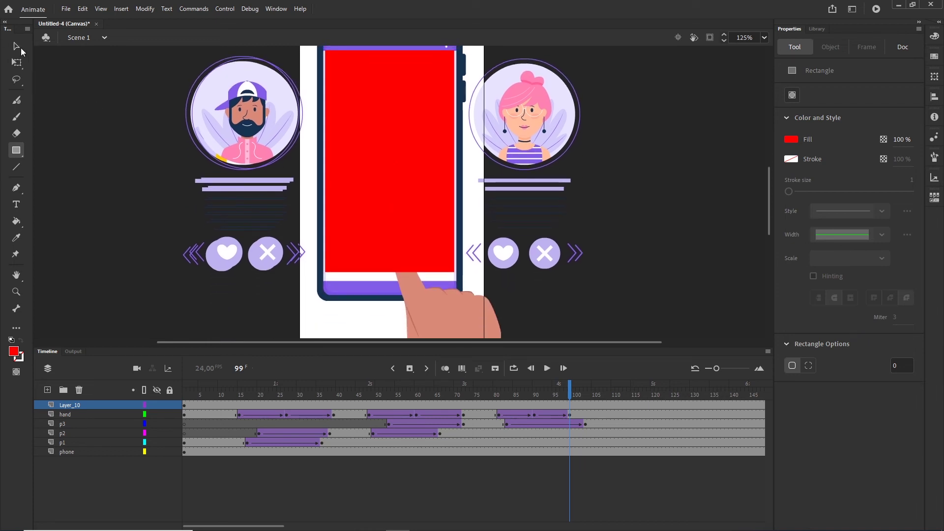
{"action": "left_click", "coordinate": [17, 62]}
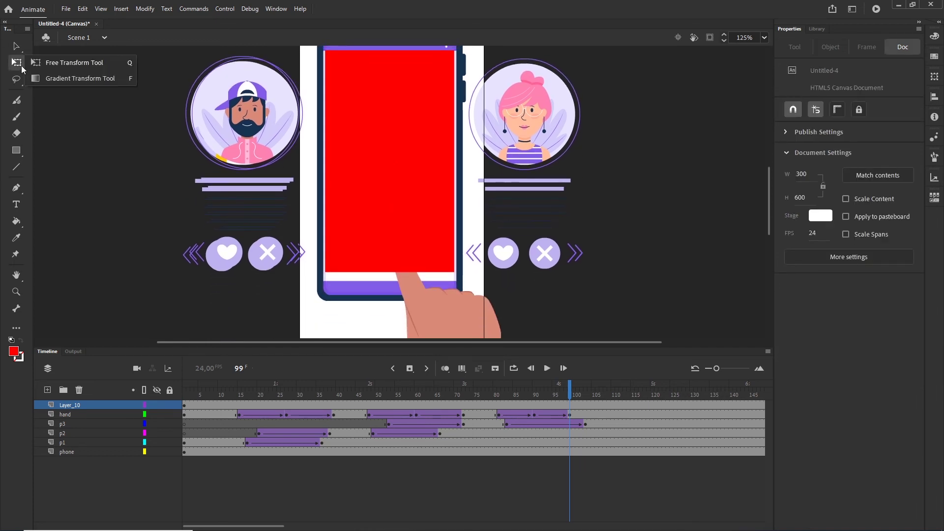
{"action": "left_click", "coordinate": [419, 222]}
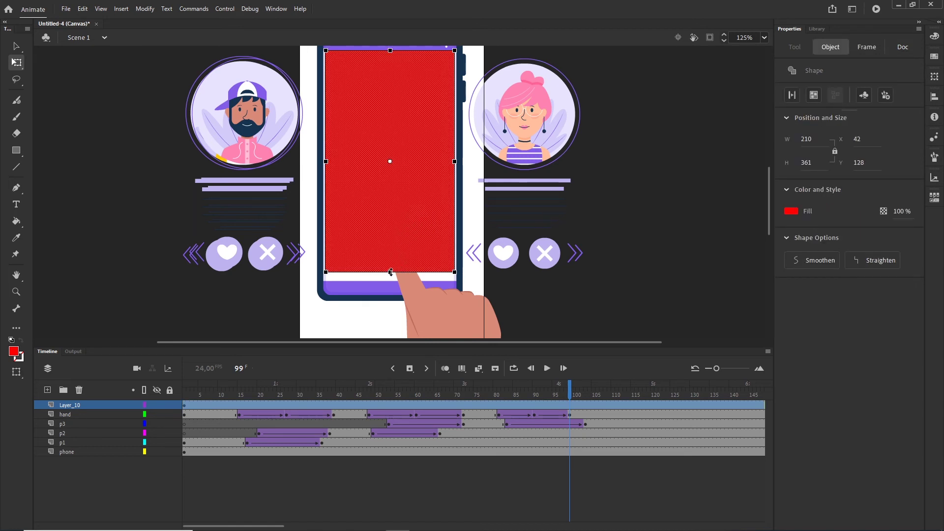
{"action": "left_click_drag", "start_coordinate": [391, 272], "coordinate": [396, 252]}
{"action": "scroll", "coordinate": [390, 289], "scroll_direction": "up", "scroll_amount": 10}
{"action": "scroll", "coordinate": [411, 215], "scroll_direction": "down", "scroll_amount": 8}
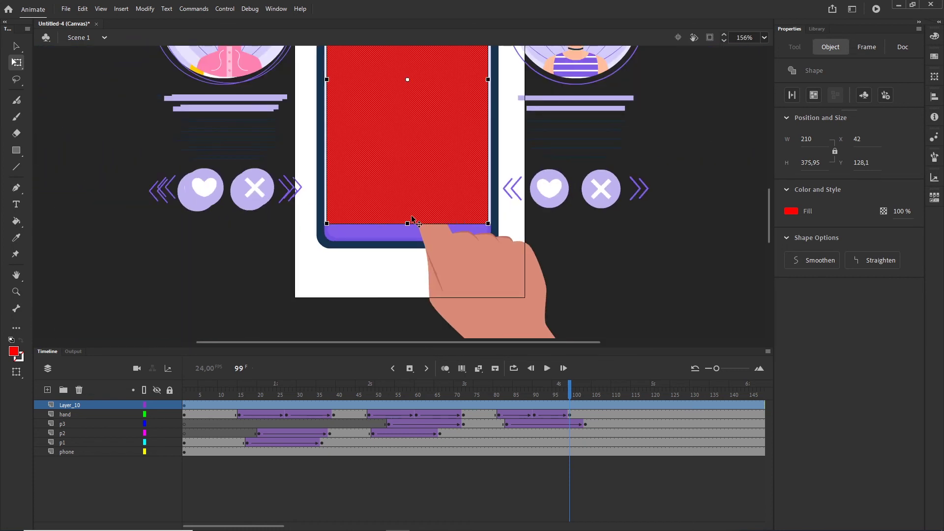
Widen the red rectangle on both sides to about 217 px so it spans the phone's screen between the frame edges
{"action": "scroll", "coordinate": [455, 139], "scroll_direction": "up", "scroll_amount": 3}
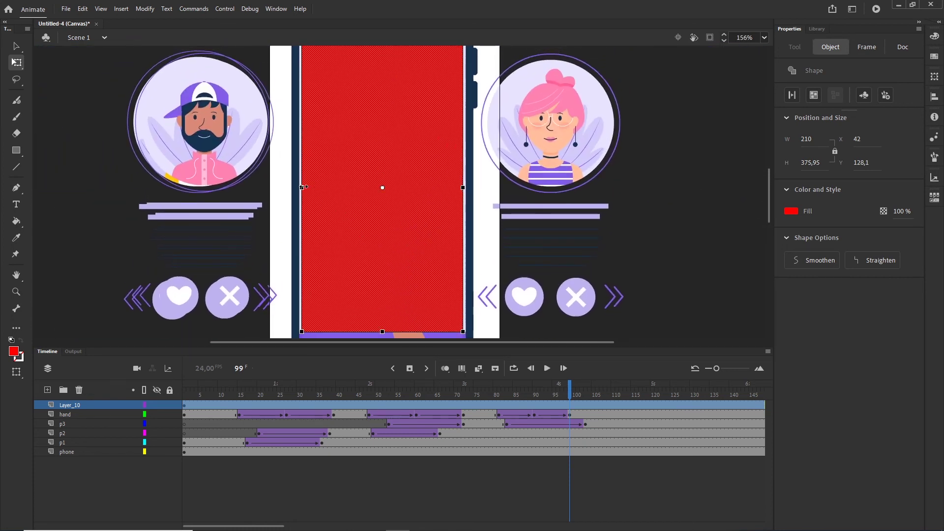
{"action": "left_click_drag", "start_coordinate": [302, 187], "coordinate": [300, 188]}
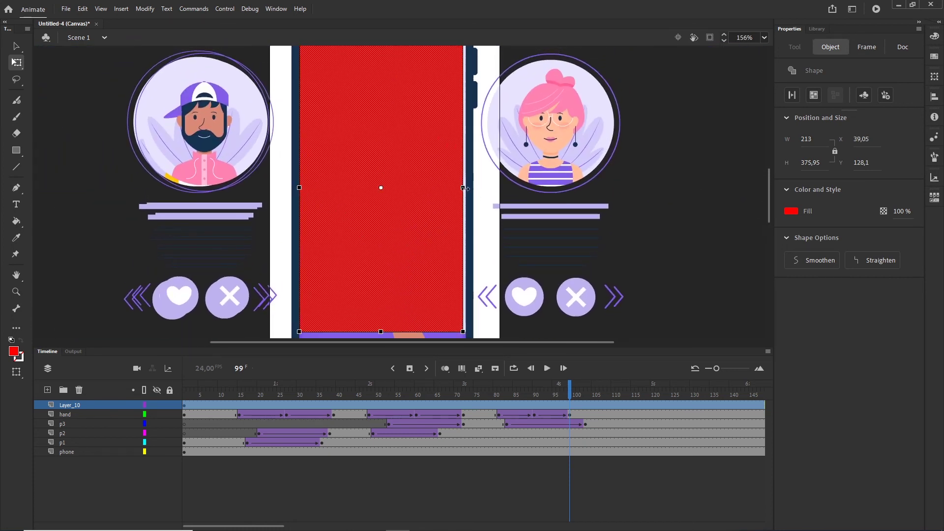
{"action": "left_click_drag", "start_coordinate": [465, 188], "coordinate": [468, 188]}
{"action": "scroll", "coordinate": [428, 205], "scroll_direction": "up", "scroll_amount": 2}
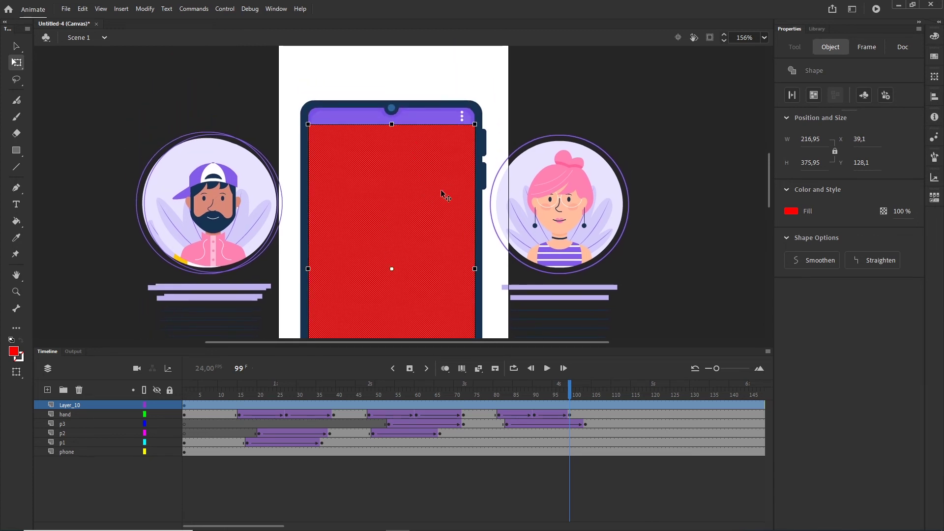
{"action": "scroll", "coordinate": [382, 262], "scroll_direction": "down", "scroll_amount": 3}
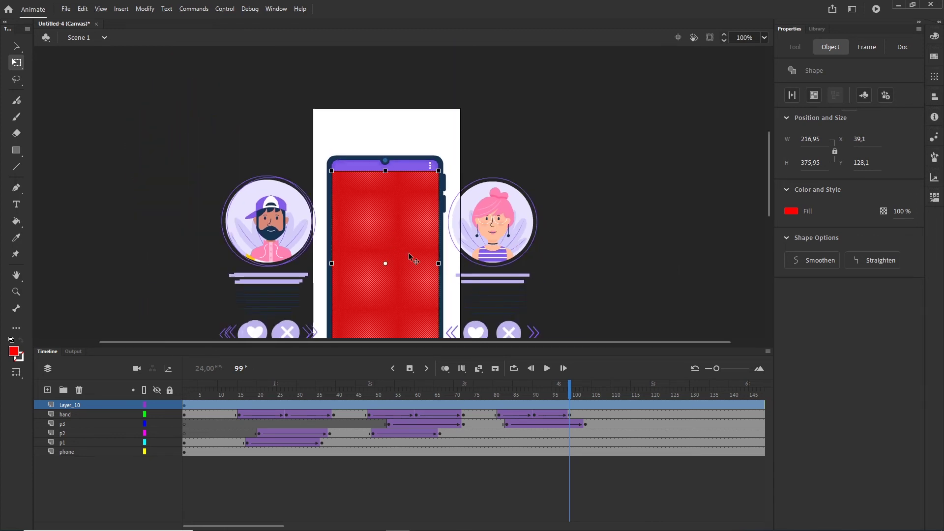
{"action": "left_click_drag", "start_coordinate": [451, 212], "coordinate": [450, 152]}
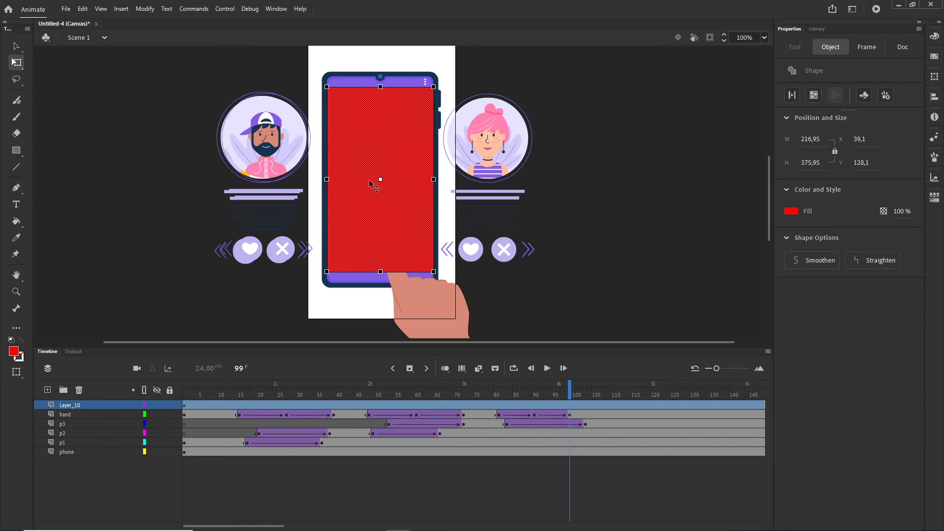
Rename the rectangle's layer as mask_idn
{"action": "left_click", "coordinate": [125, 492]}
{"action": "double_click", "coordinate": [72, 407]}
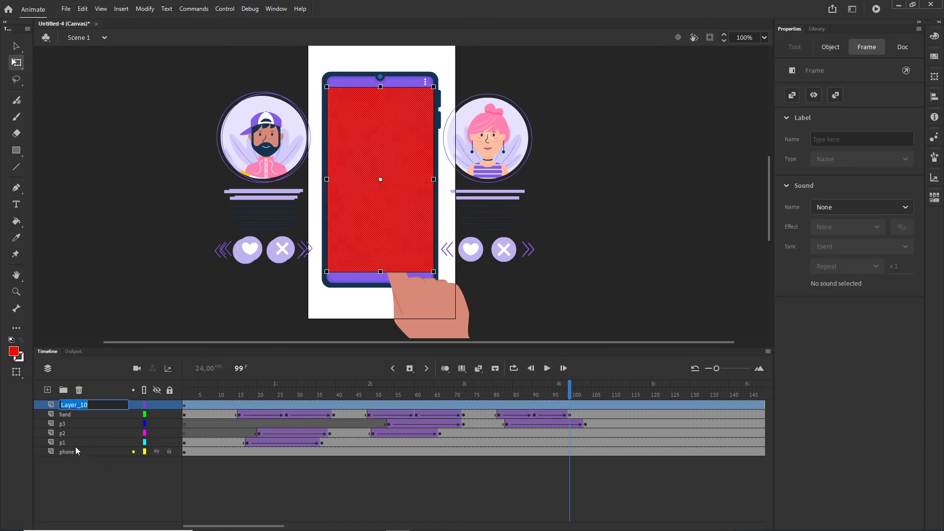
{"action": "type", "text": "mask"}
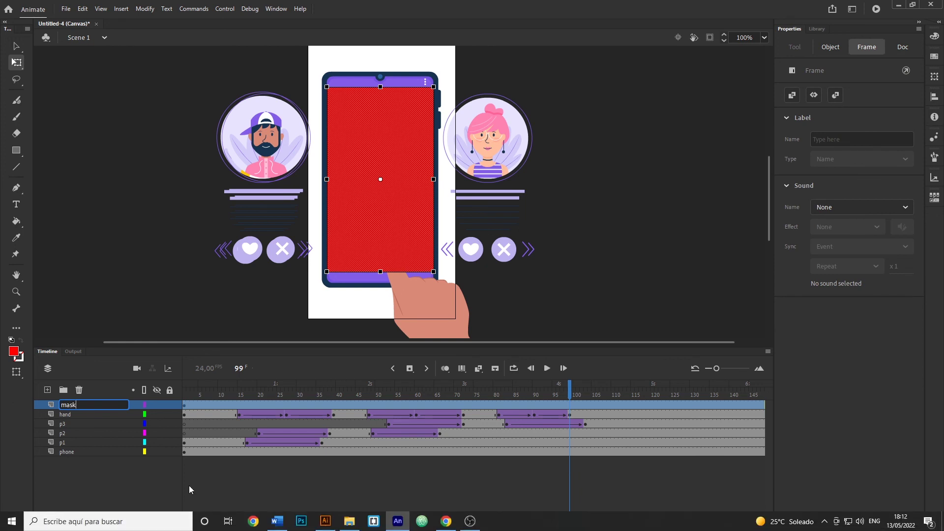
{"action": "key", "text": "Return"}
{"action": "left_click", "coordinate": [522, 294]}
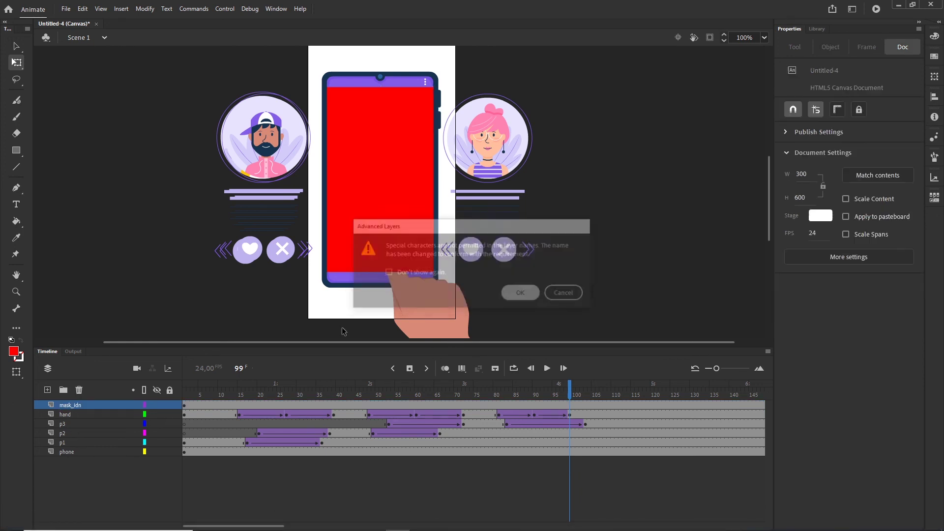
Duplicate the mask_idn layer twice, and place one mask layer directly above each of the p1, p2 and p3 layers
{"action": "right_click", "coordinate": [75, 405]}
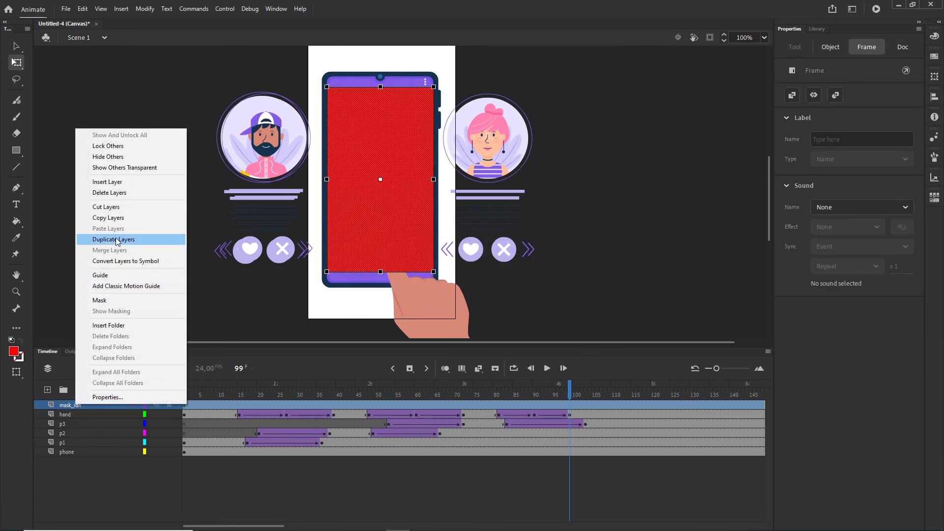
{"action": "left_click", "coordinate": [113, 240]}
{"action": "right_click", "coordinate": [80, 405]}
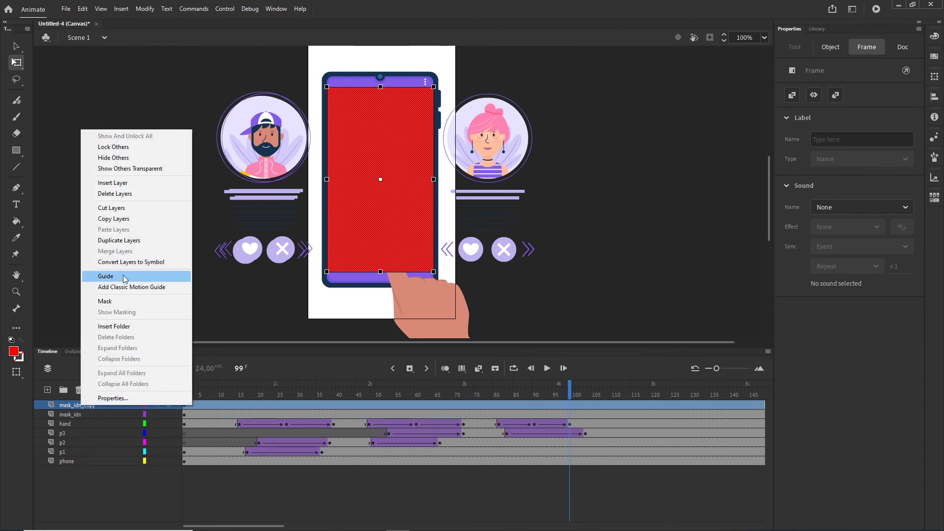
{"action": "left_click", "coordinate": [118, 240]}
{"action": "left_click_drag", "start_coordinate": [74, 424], "coordinate": [70, 455]}
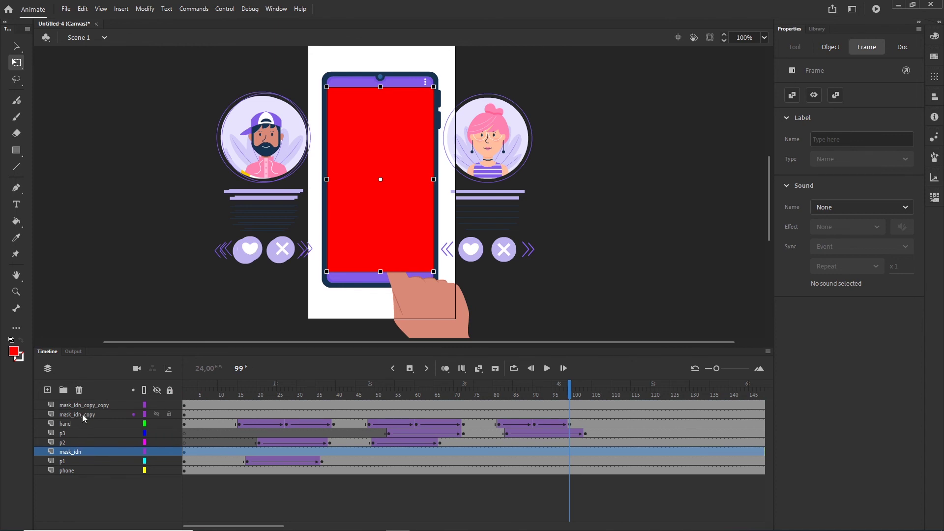
{"action": "mouse_move", "coordinate": [82, 414]}
{"action": "left_mouse_down"}
{"action": "mouse_move", "coordinate": [75, 438]}
{"action": "mouse_move", "coordinate": [89, 406]}
{"action": "mouse_move", "coordinate": [86, 419]}
{"action": "left_mouse_up"}
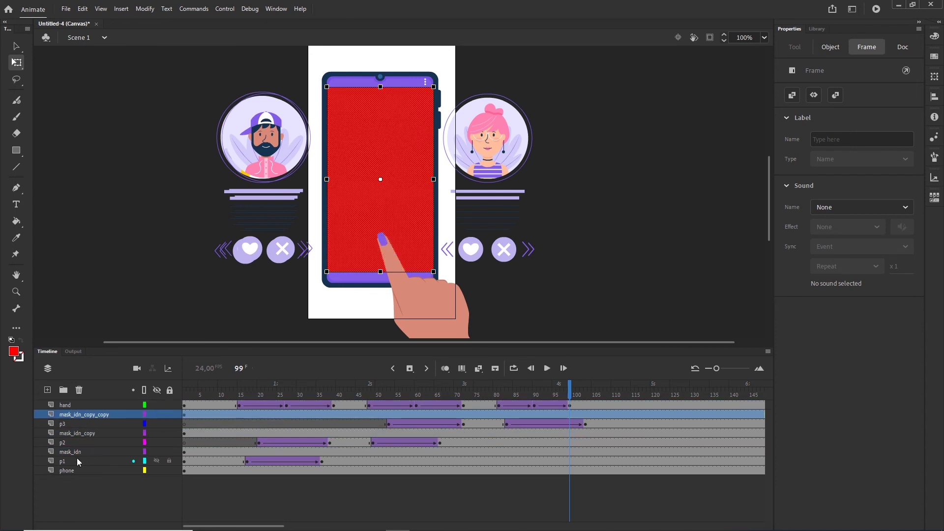
Convert mask_idn, mask_idn_copy and mask_idn_copy_copy into masks for the p1, p2 and p3 layers
{"action": "right_click", "coordinate": [67, 452]}
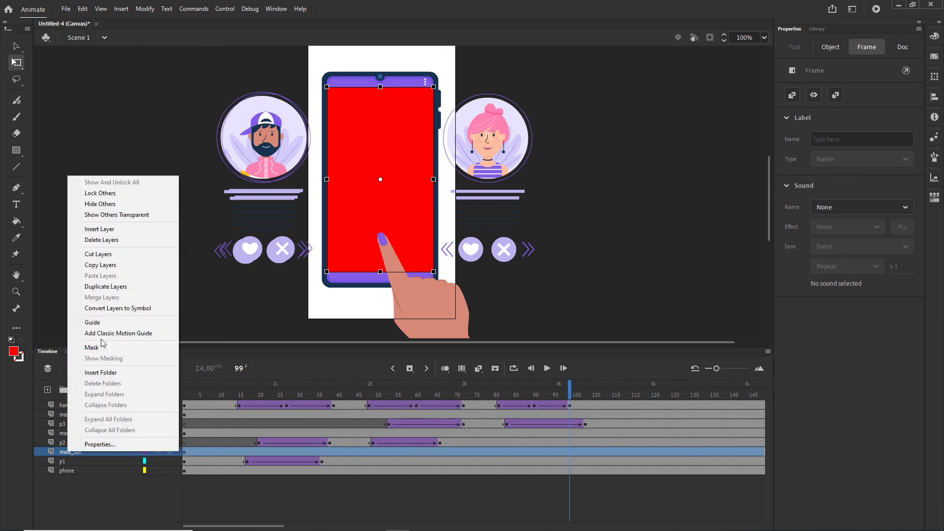
{"action": "left_click", "coordinate": [92, 348]}
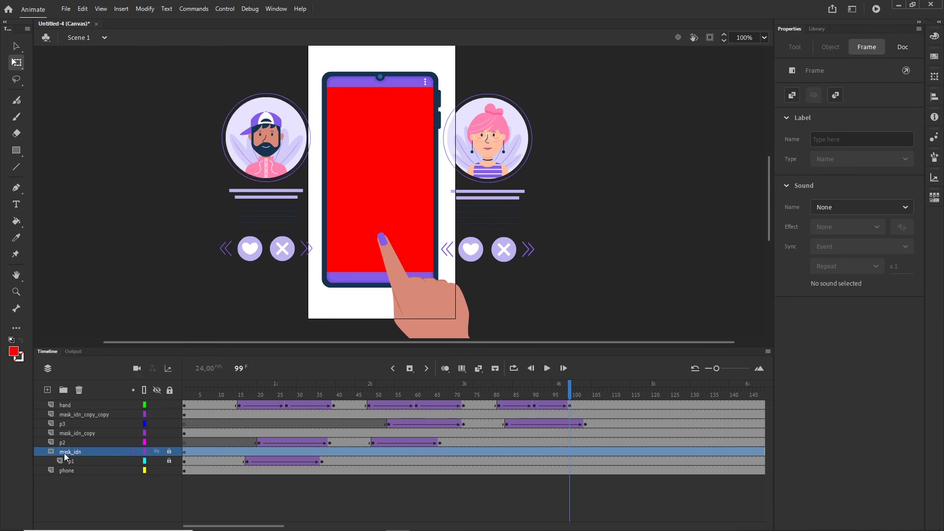
{"action": "right_click", "coordinate": [68, 433]}
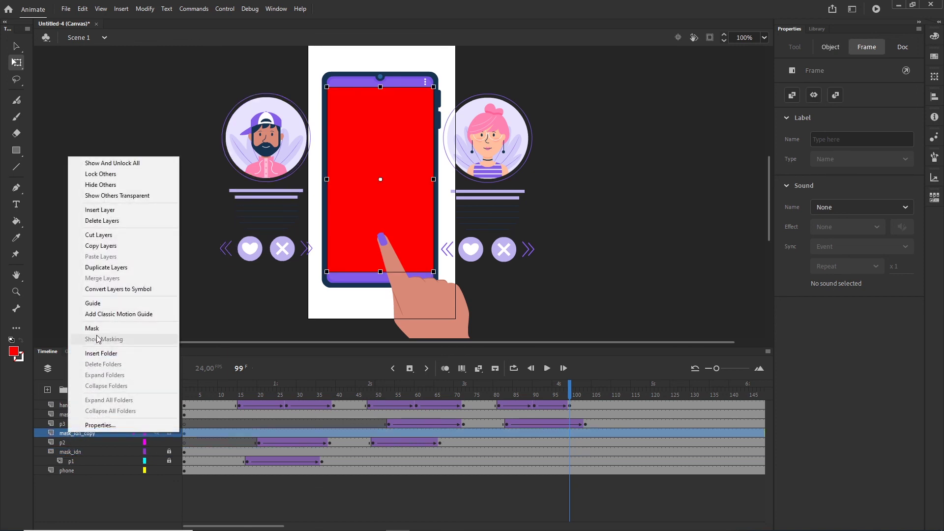
{"action": "left_click", "coordinate": [94, 328]}
{"action": "right_click", "coordinate": [78, 414]}
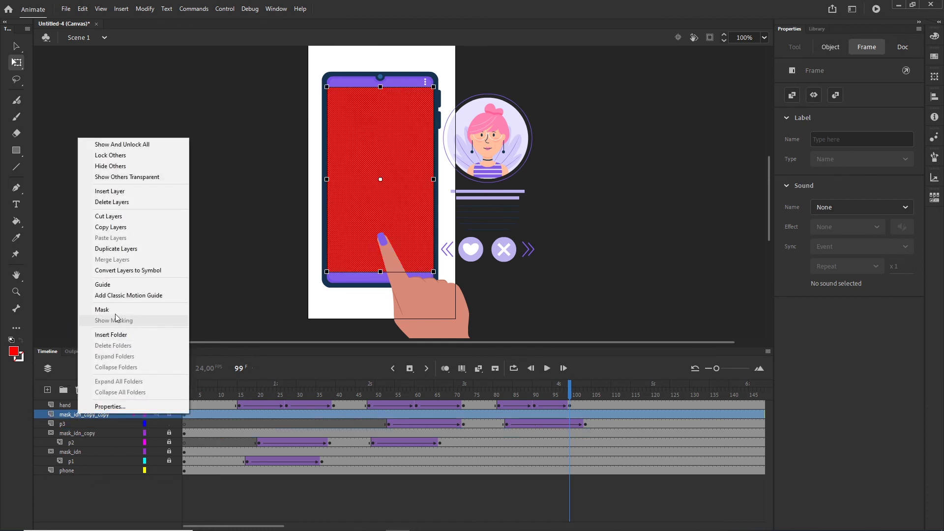
{"action": "left_click", "coordinate": [104, 310]}
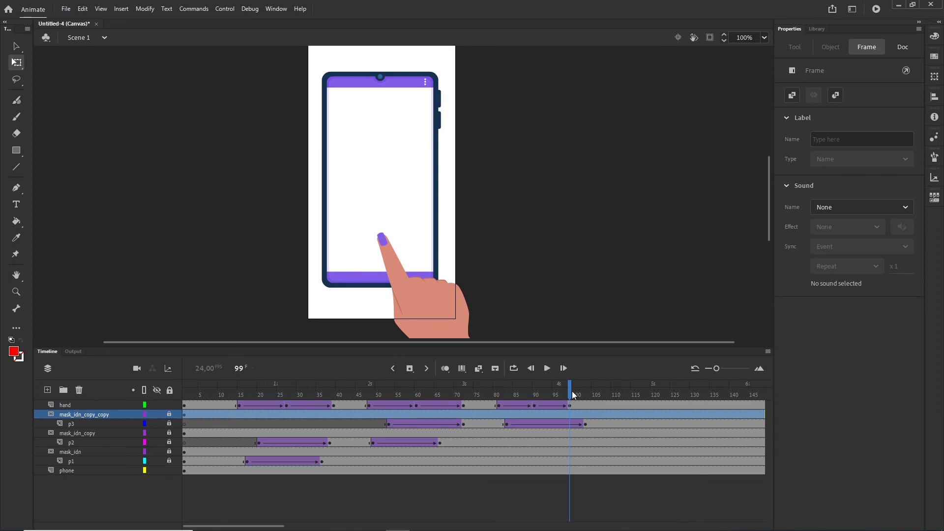
Scrub back to frame 47, unlock the p1 and mask_idn layers to view the unmasked artwork, and lock both again
{"action": "left_click_drag", "start_coordinate": [571, 391], "coordinate": [364, 391]}
{"action": "left_click", "coordinate": [169, 461]}
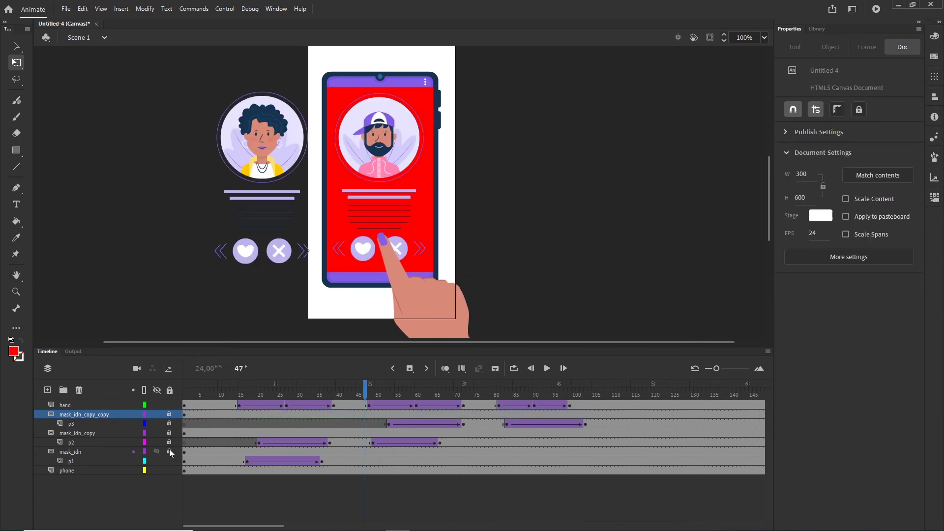
{"action": "left_click", "coordinate": [169, 452]}
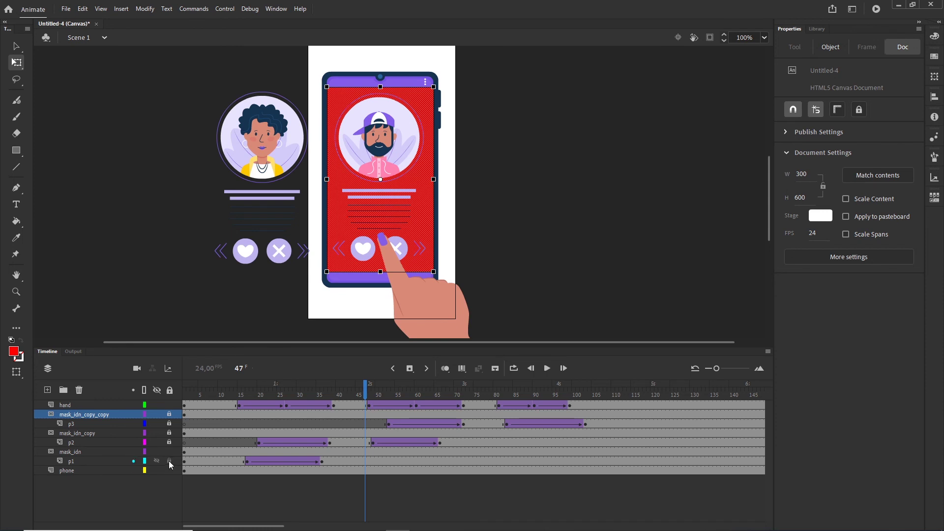
{"action": "left_click", "coordinate": [169, 461]}
{"action": "left_click", "coordinate": [169, 451]}
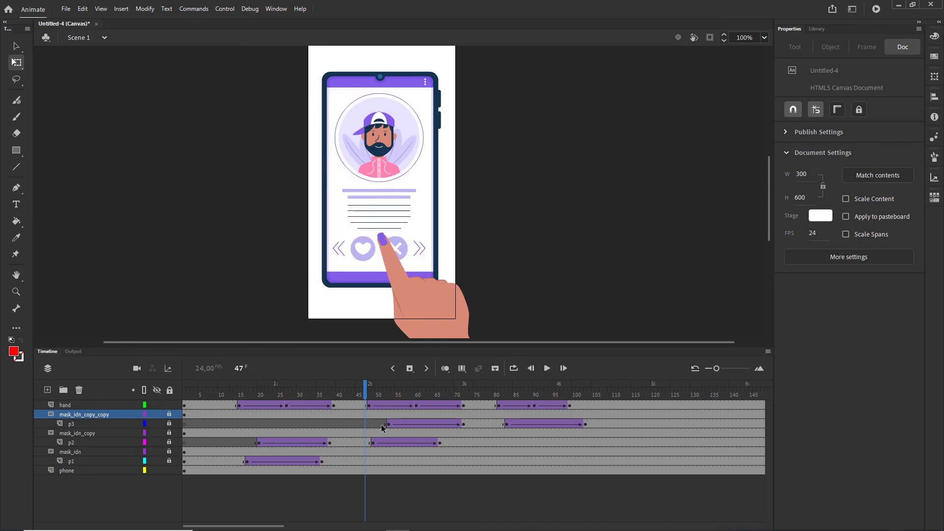
Test the masked swipe animation in the browser, and return to the Animate document
{"action": "mouse_move", "coordinate": [364, 393]}
{"action": "left_mouse_down"}
{"action": "mouse_move", "coordinate": [235, 404]}
{"action": "mouse_move", "coordinate": [356, 403]}
{"action": "left_mouse_up"}
{"action": "key", "text": "ctrl+Return"}
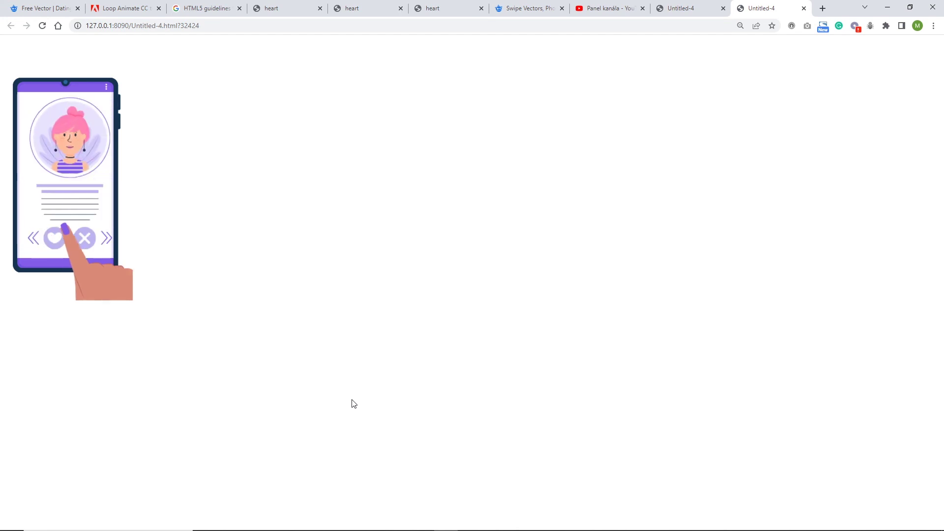
{"action": "mouse_move", "coordinate": [409, 530]}
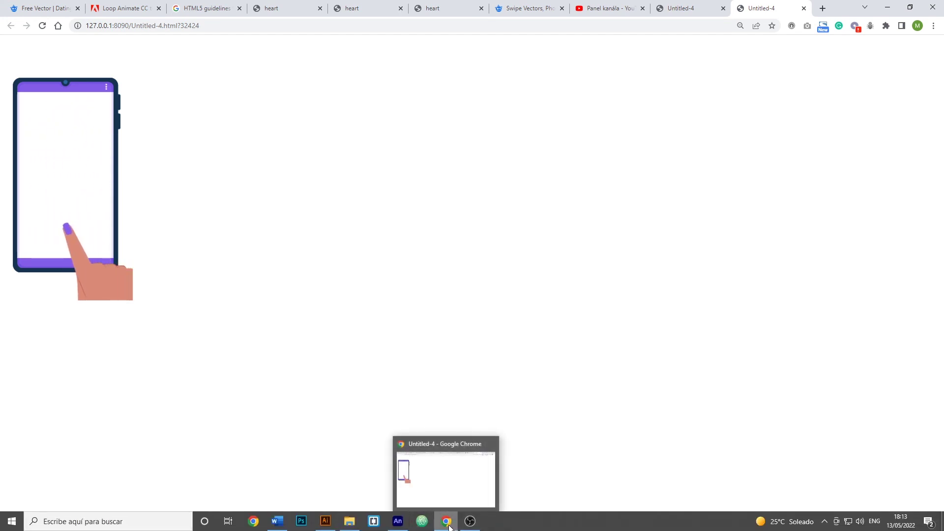
{"action": "left_click", "coordinate": [398, 522]}
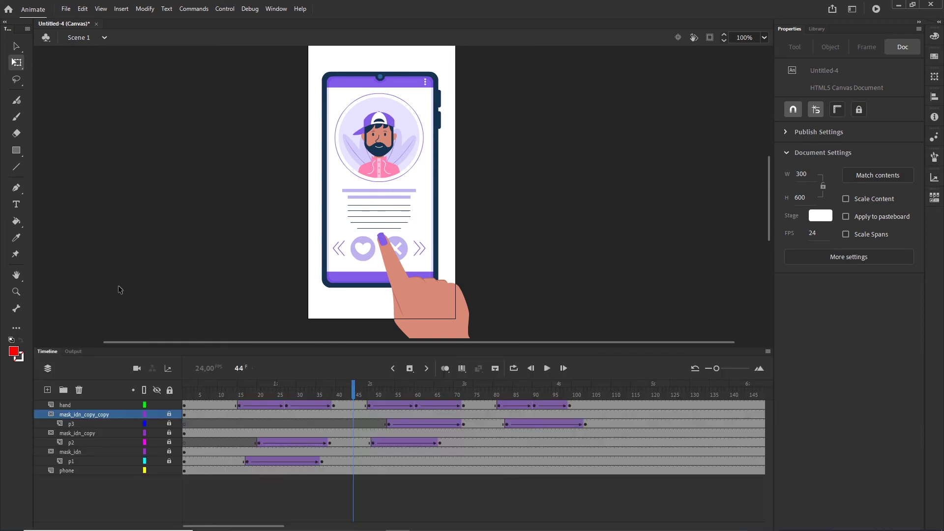